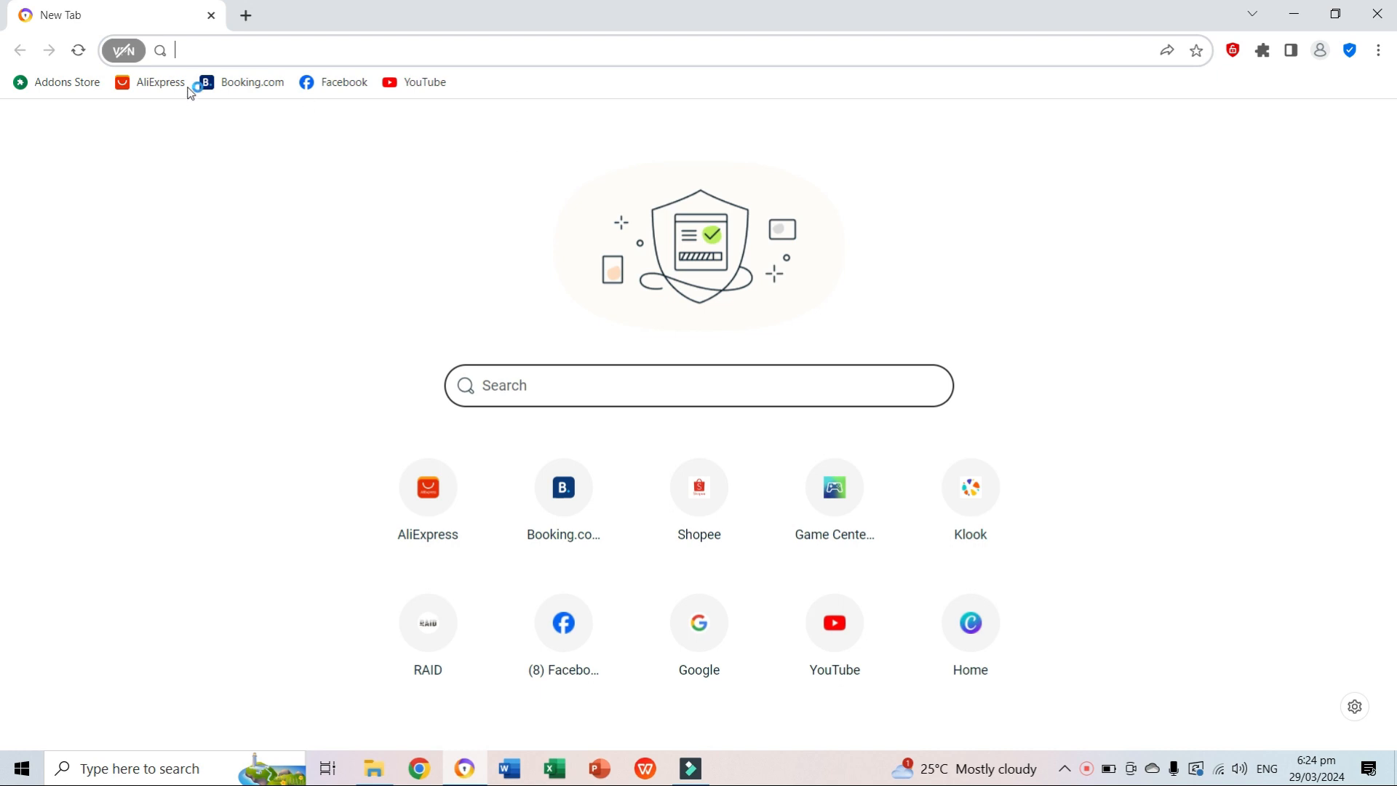
text(WW)
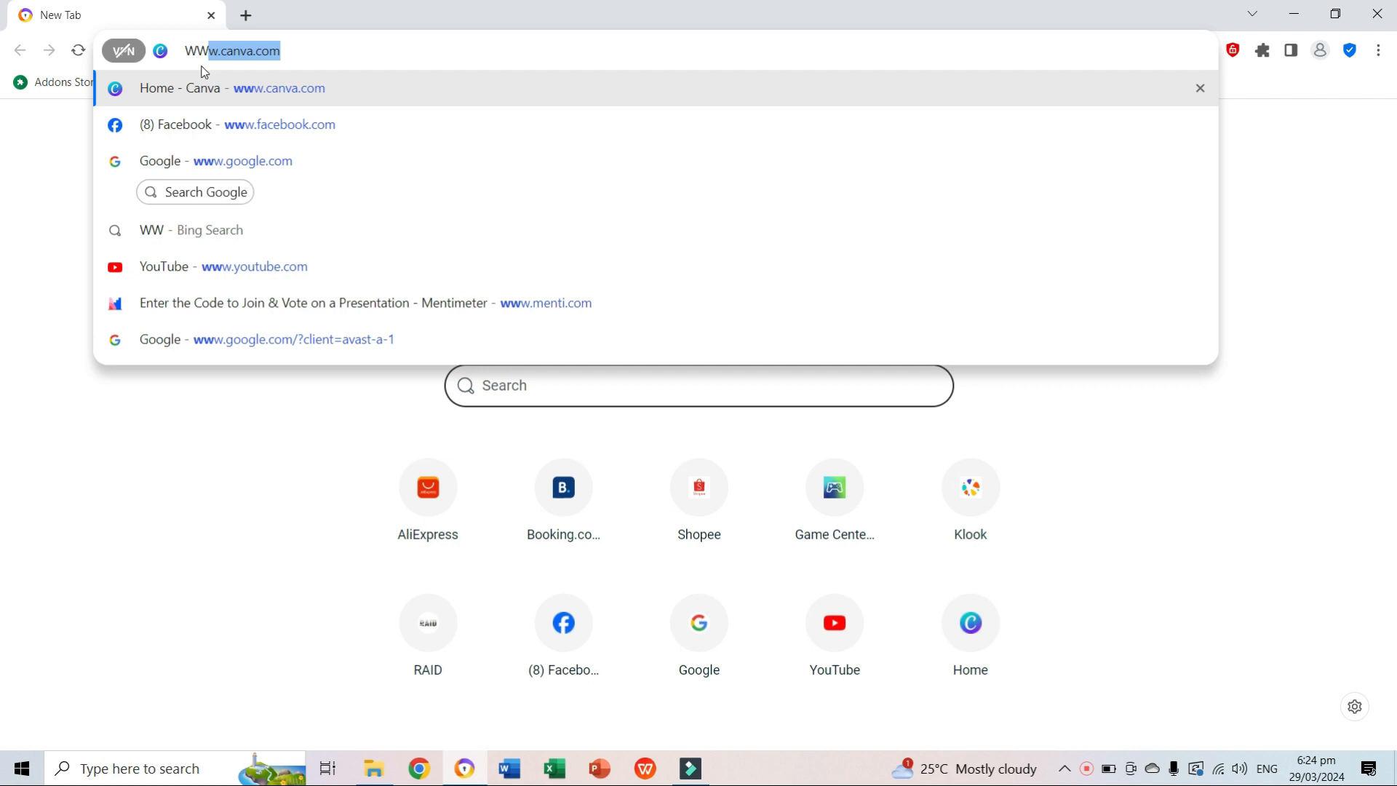
key(Right)
key(Return)
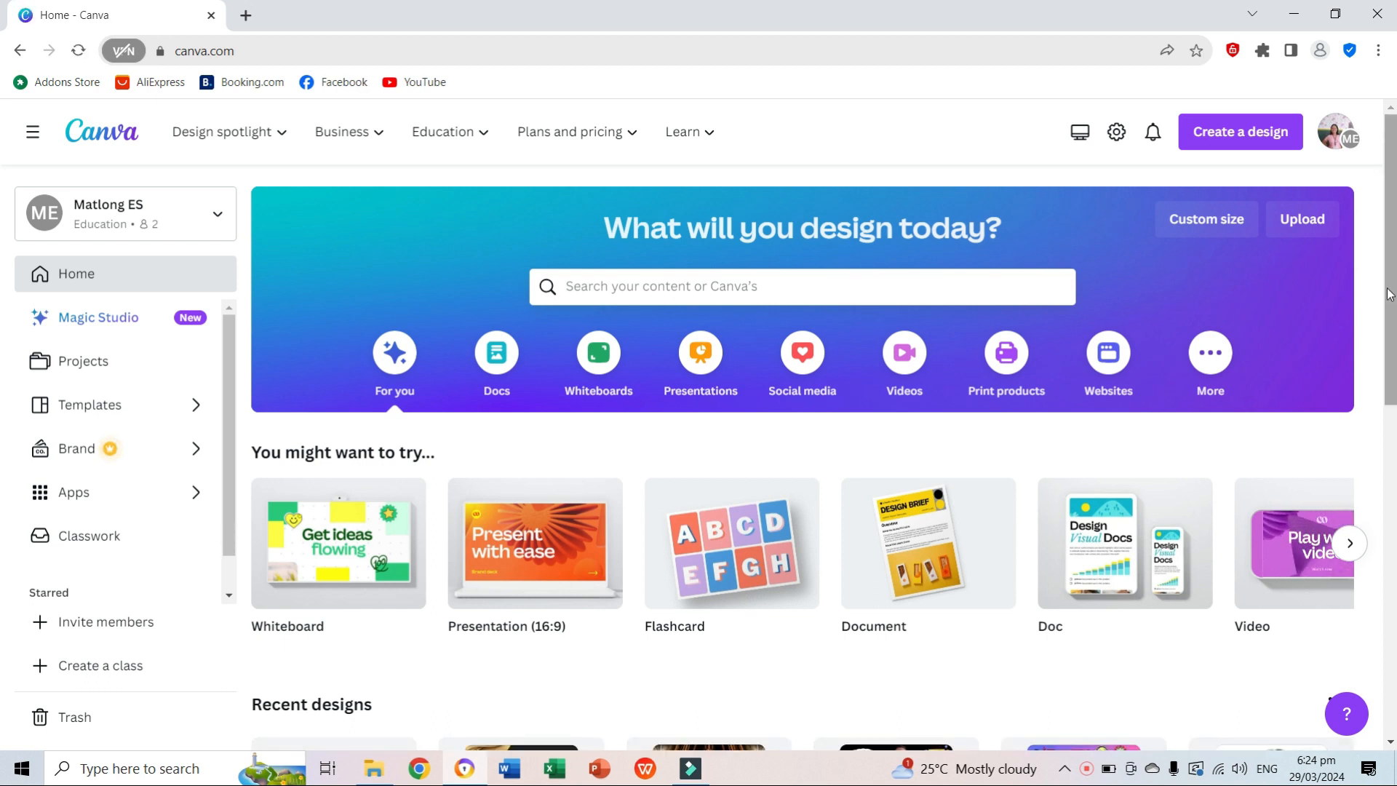
Create a new custom-size design 3.5 cm wide and 4.5 cm high.
click(1215, 221)
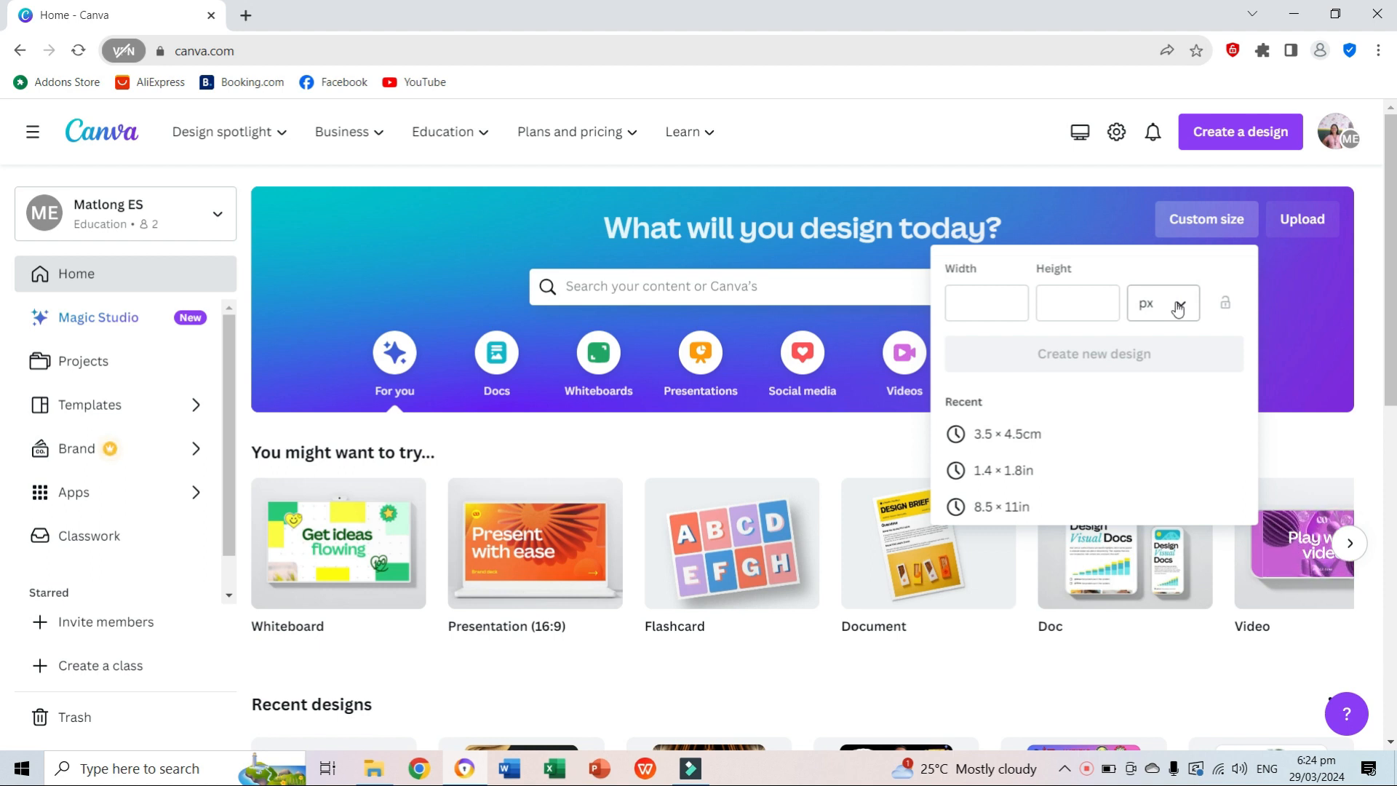
click(1178, 310)
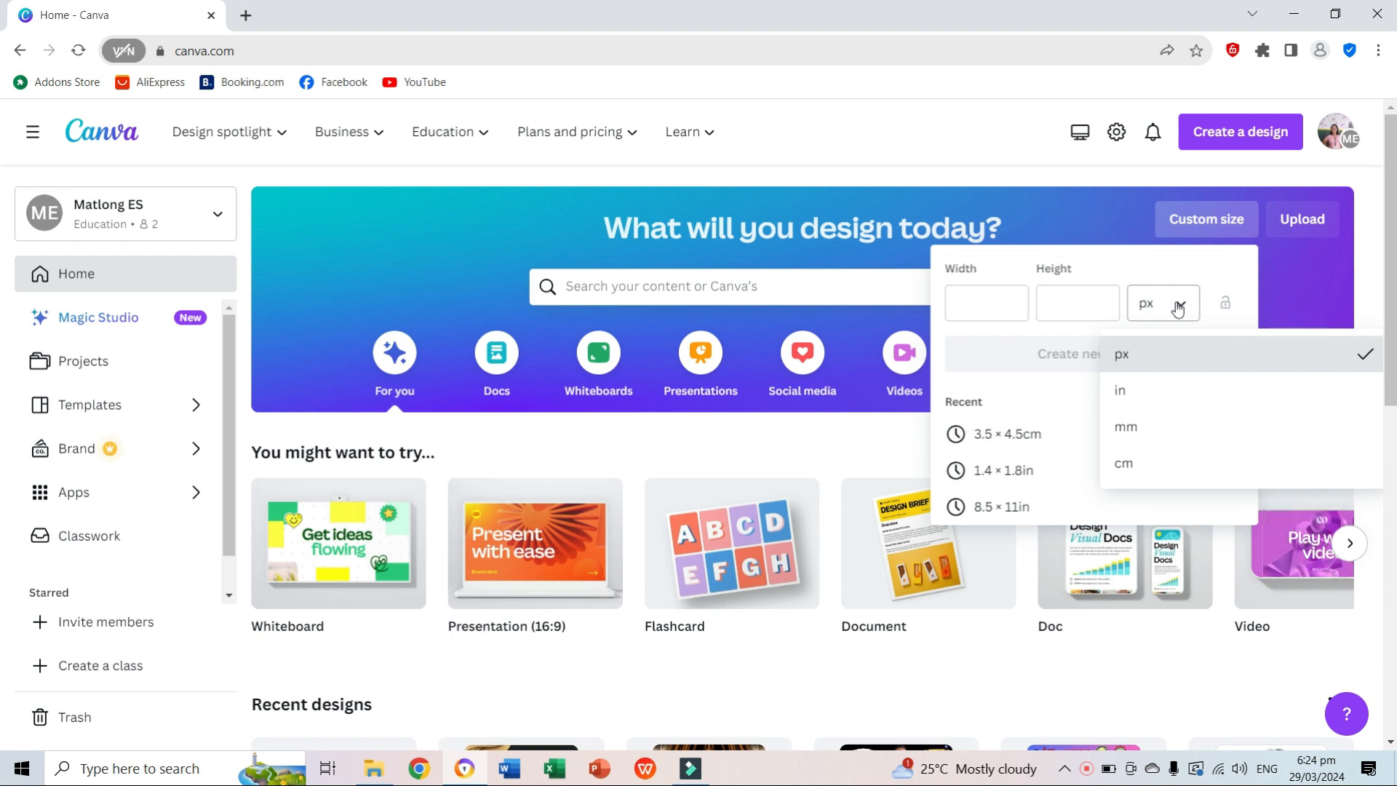
click(1133, 470)
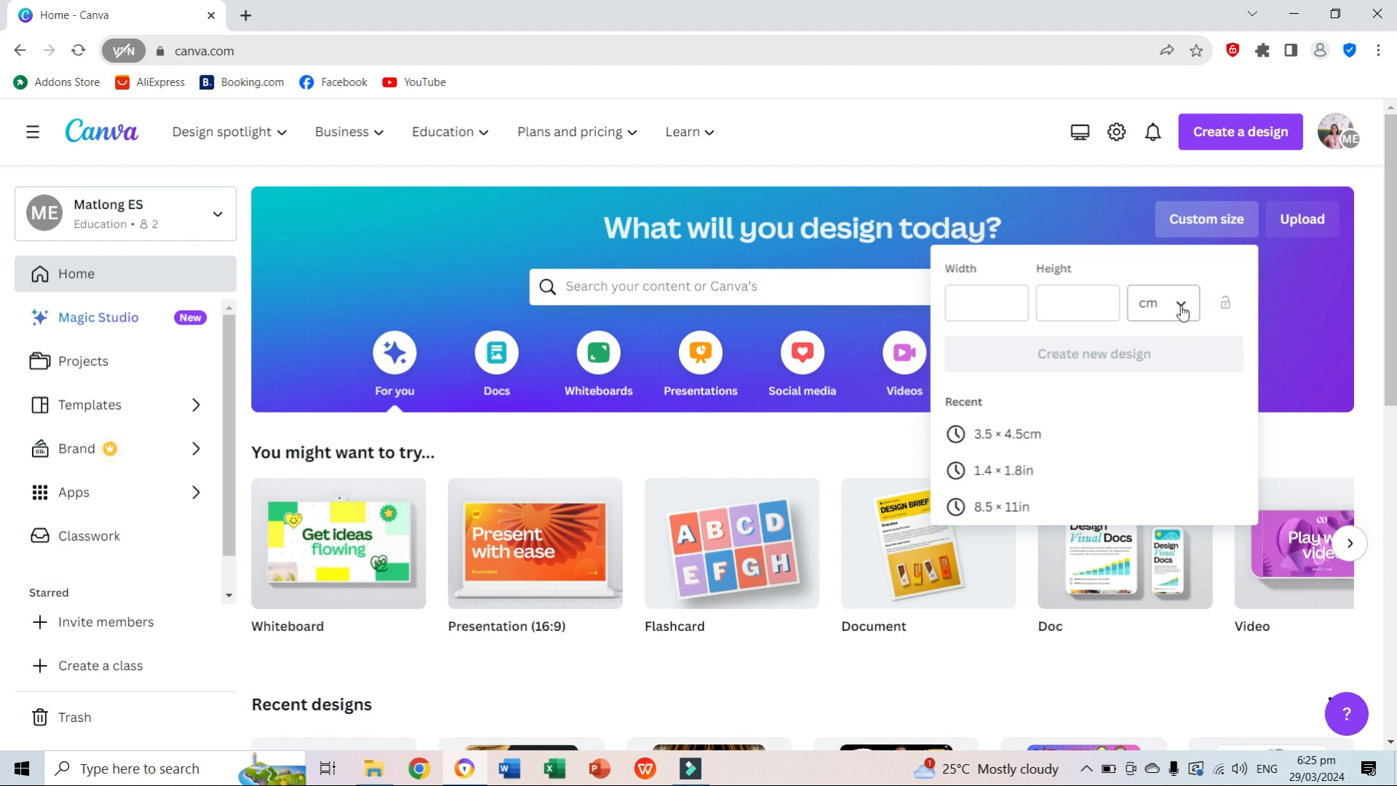
click(971, 312)
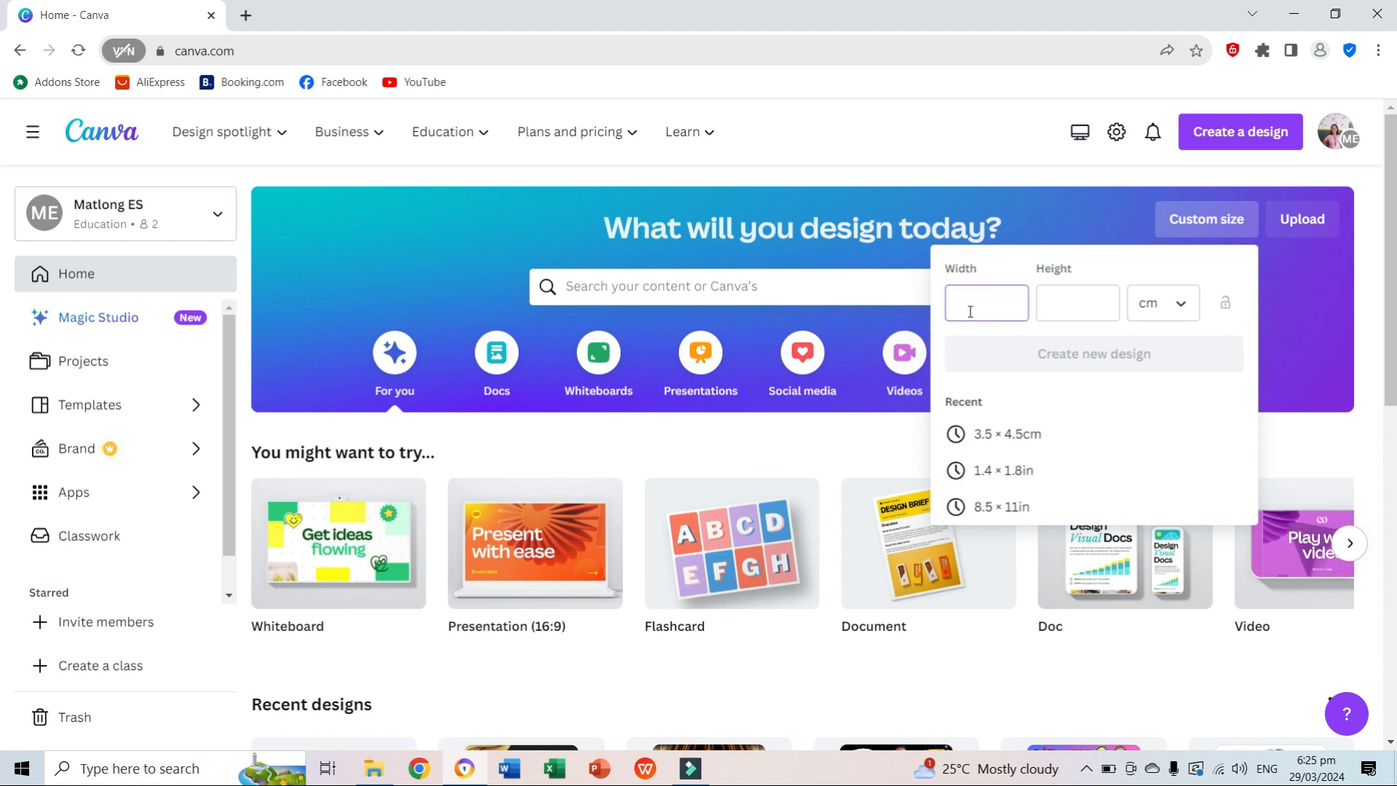
click(1061, 304)
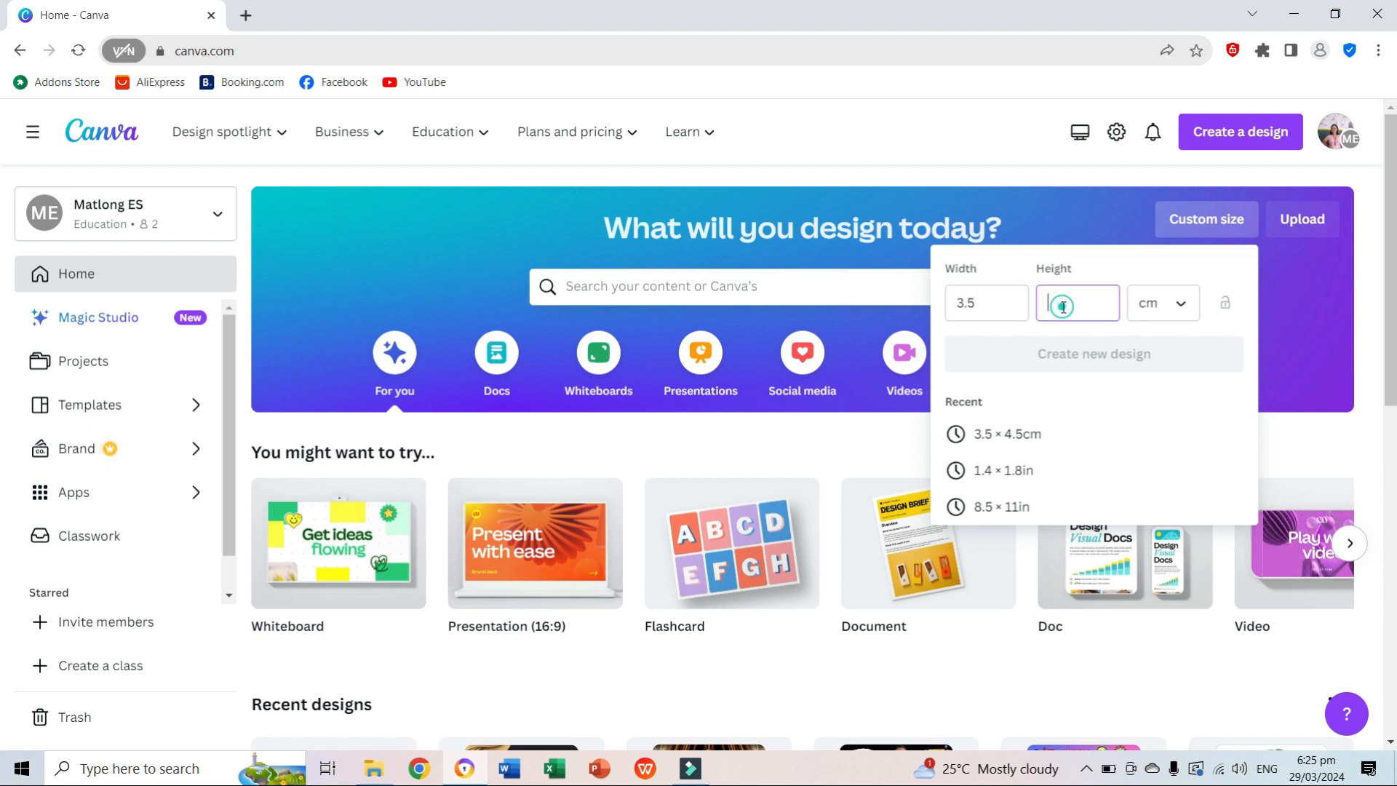
text(4.5)
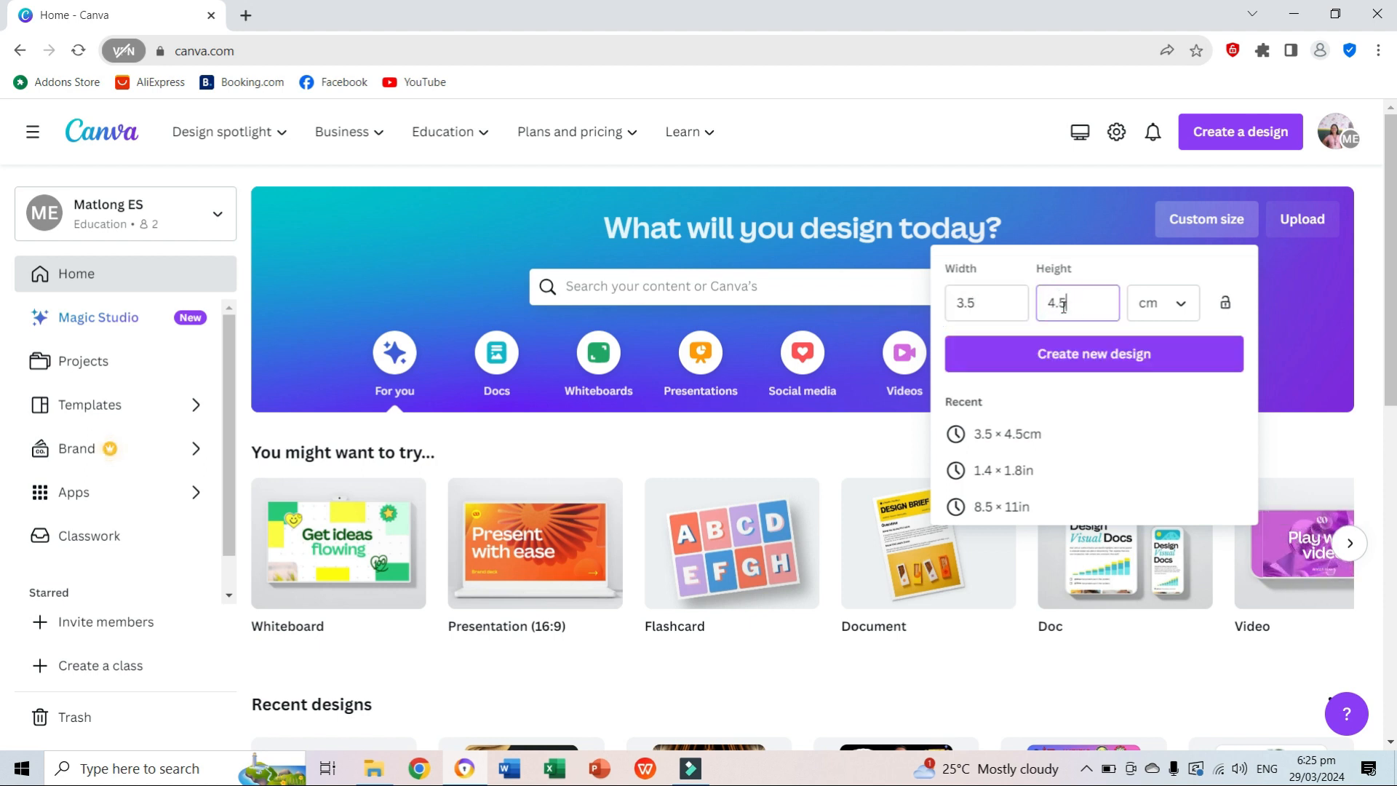
click(1101, 355)
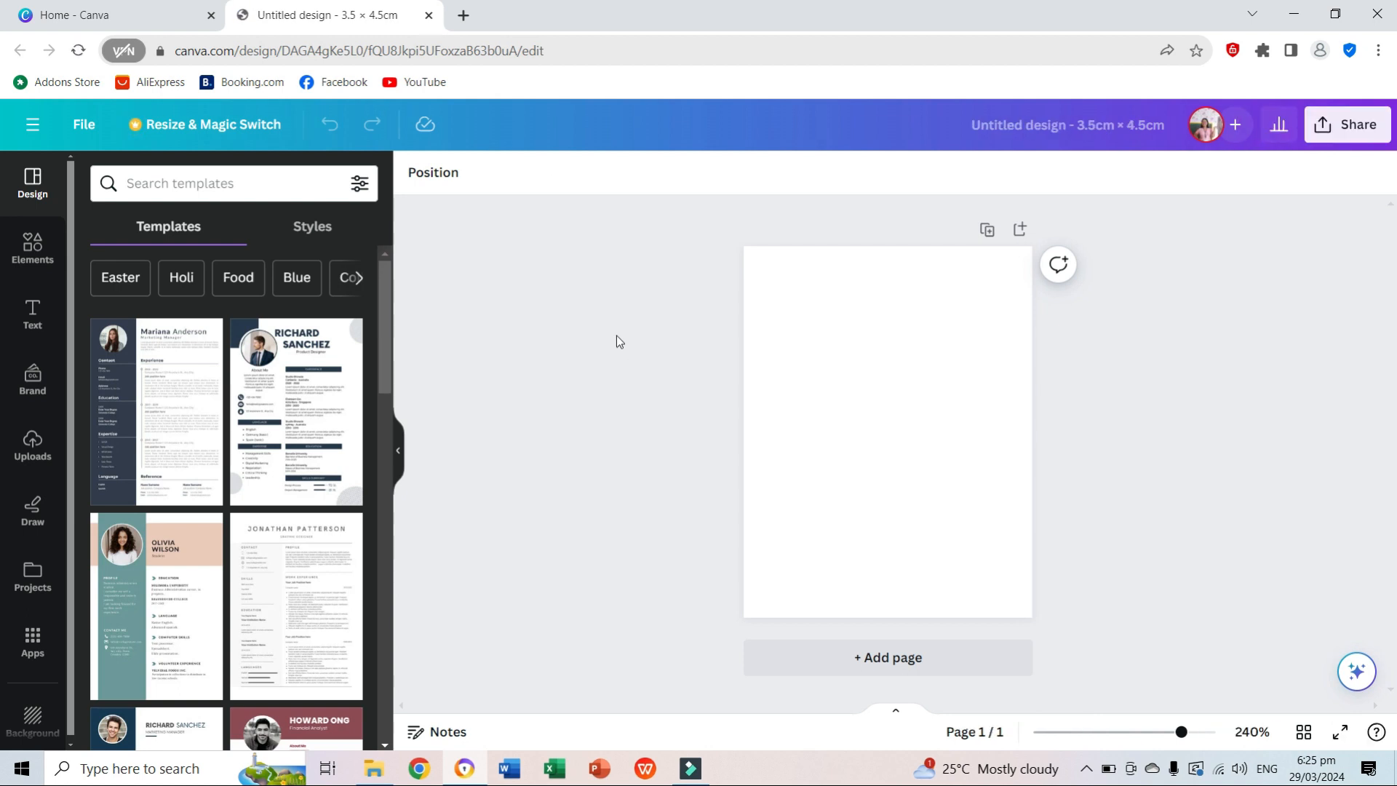
Start a file upload for the design and browse the Downloads folder for the portrait photo.
click(29, 446)
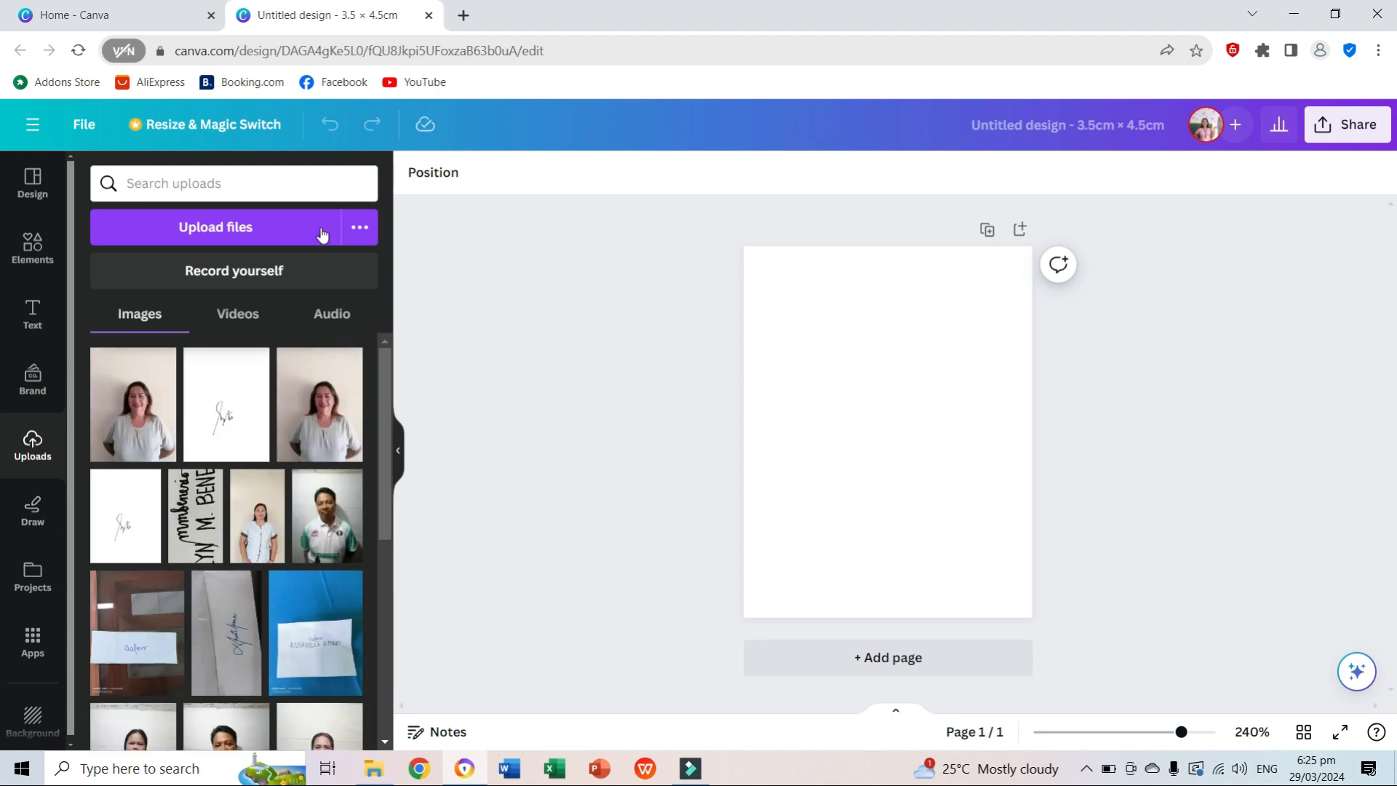
click(190, 230)
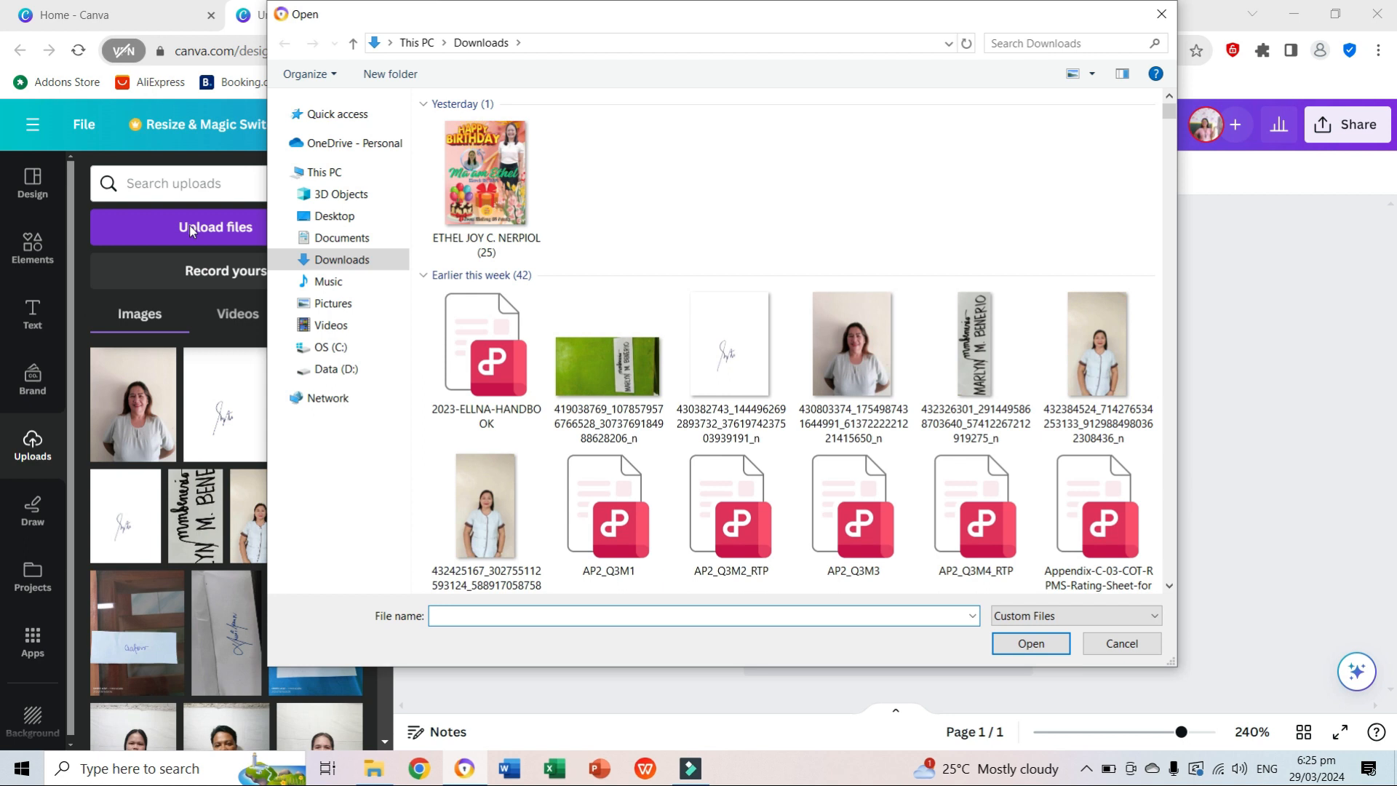
click(1169, 585)
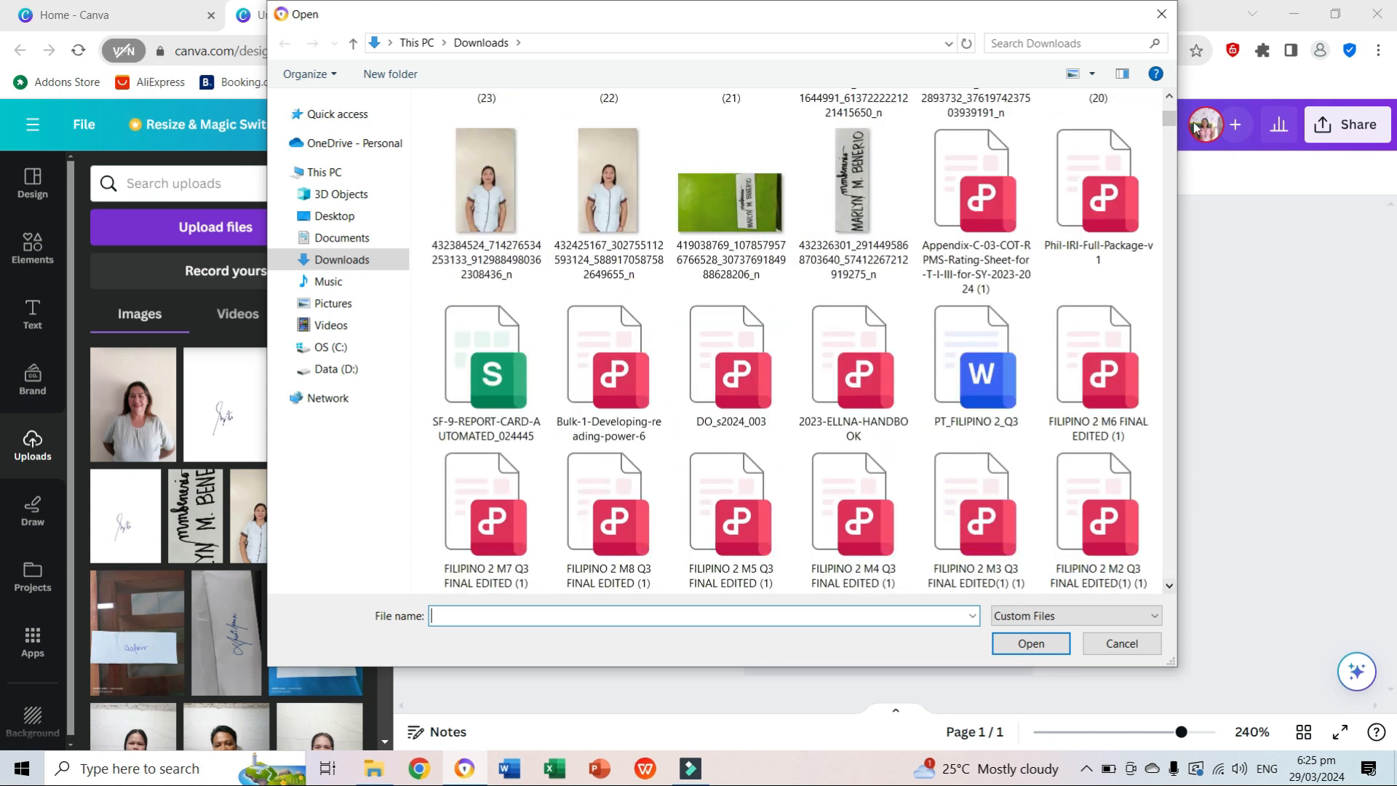
click(1170, 96)
click(1169, 96)
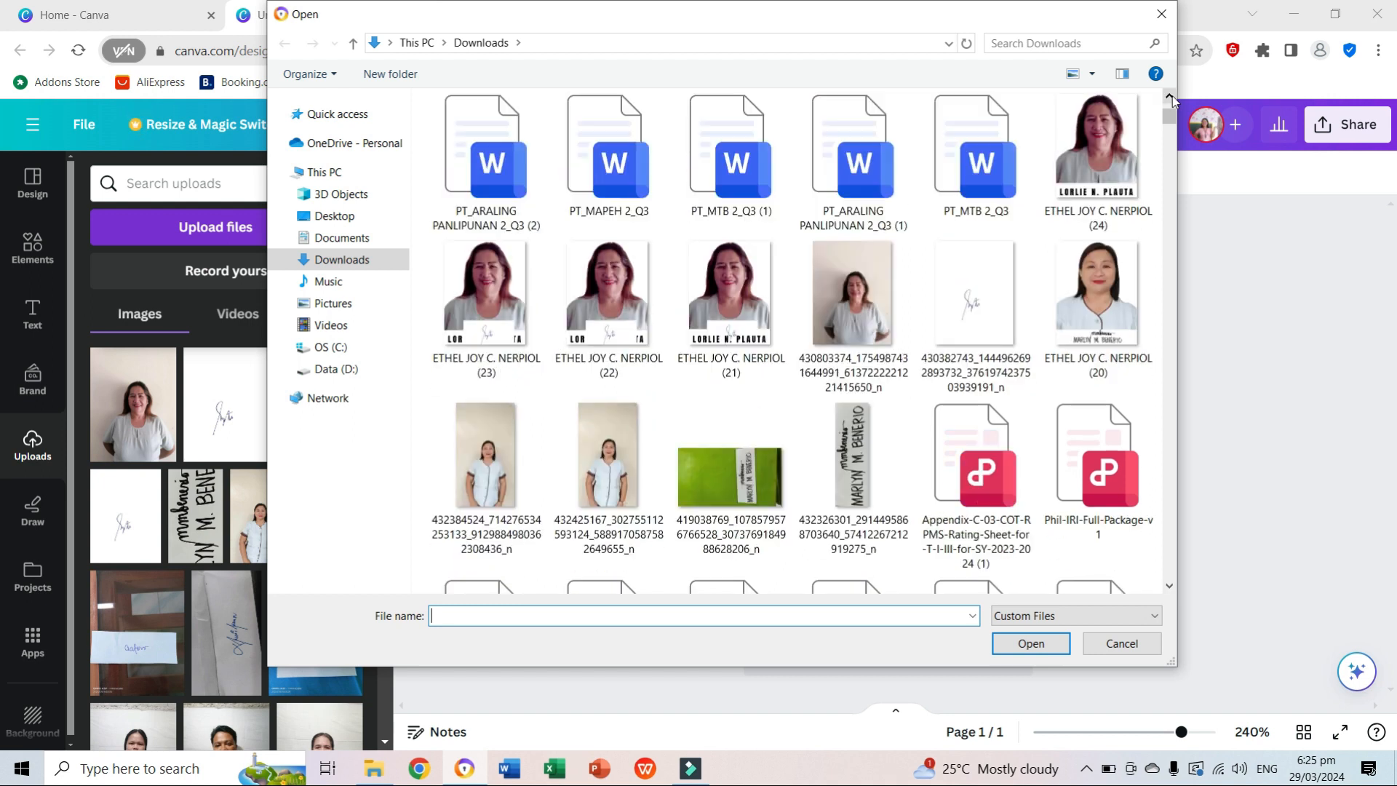
click(1170, 96)
click(1169, 96)
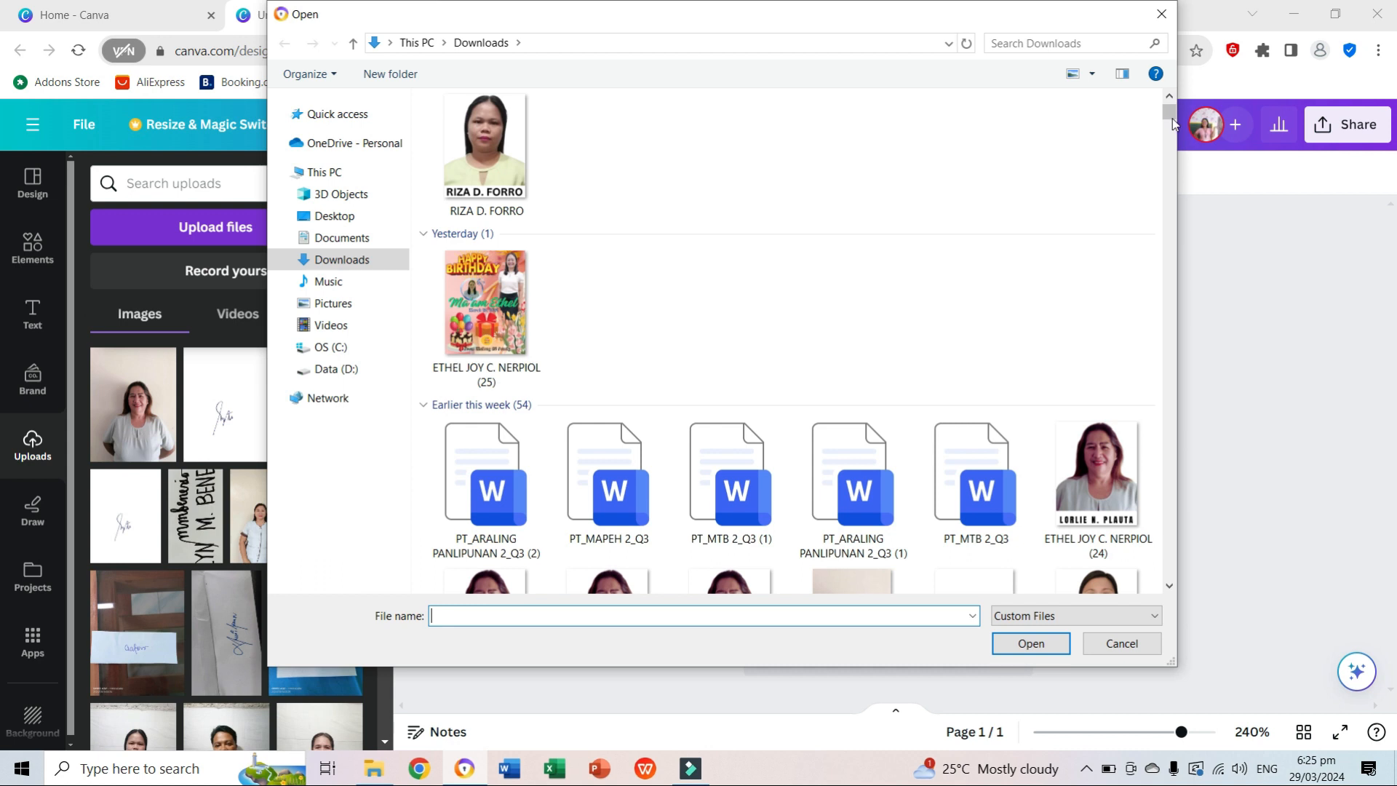
drag(1171, 121, 1173, 152)
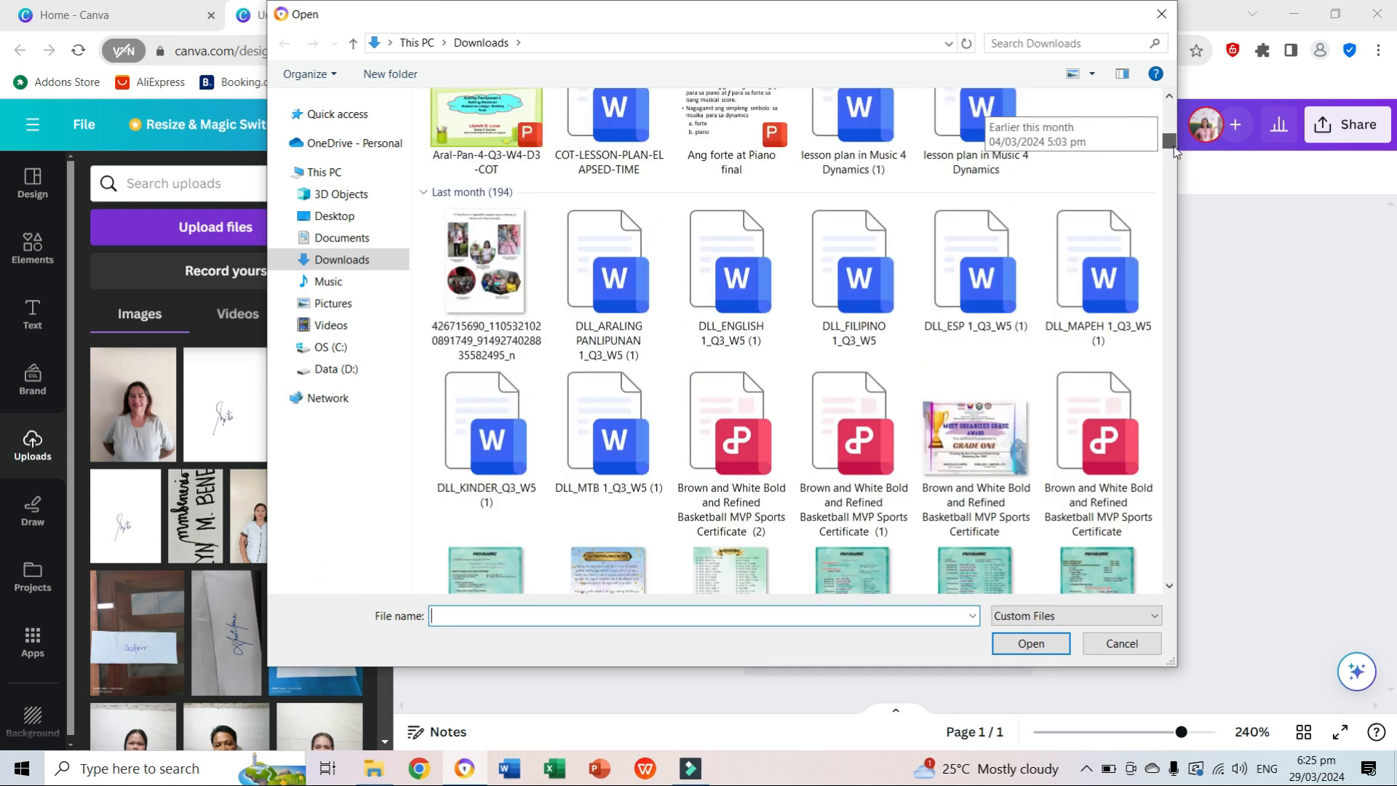
Upload the portrait photo IMG_20240318_070615 from the Desktop folder.
click(353, 371)
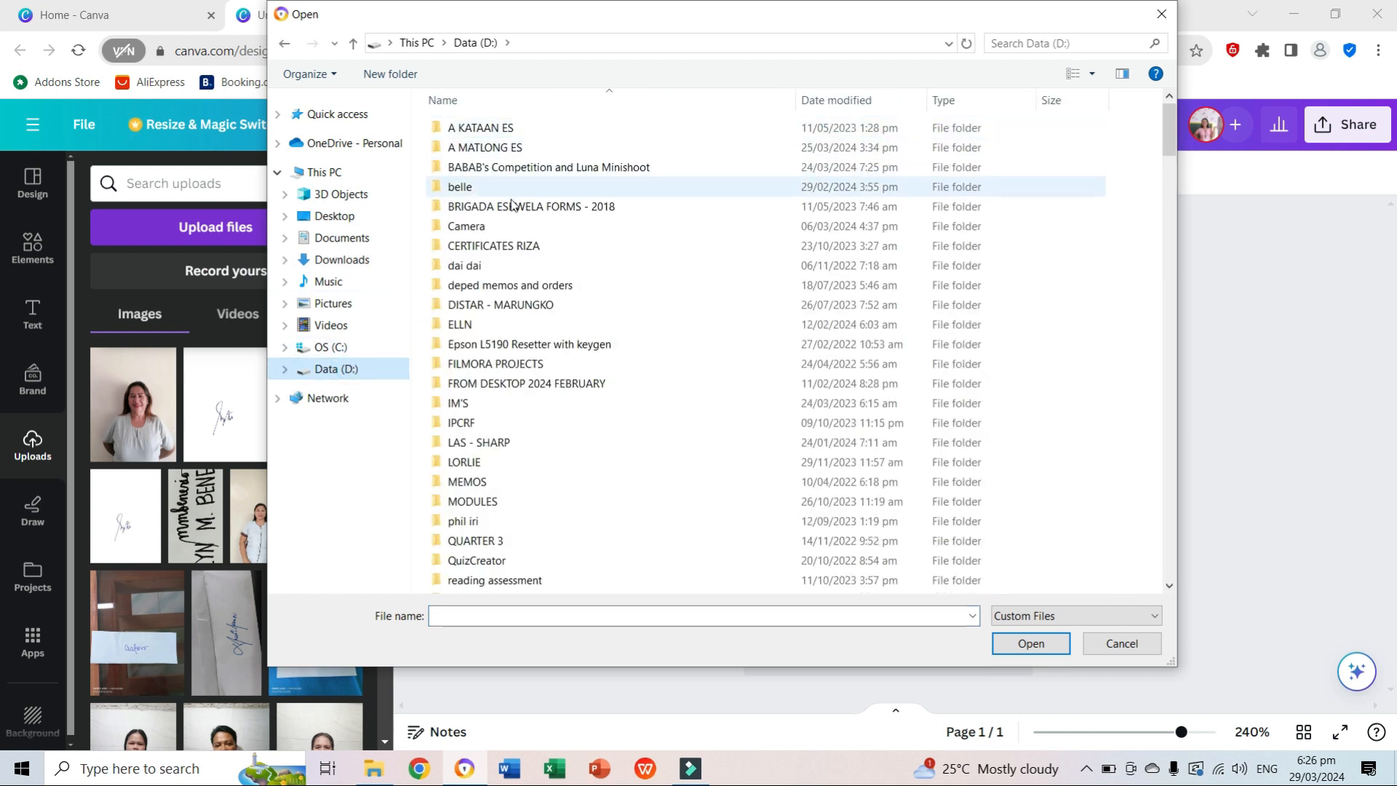
click(333, 217)
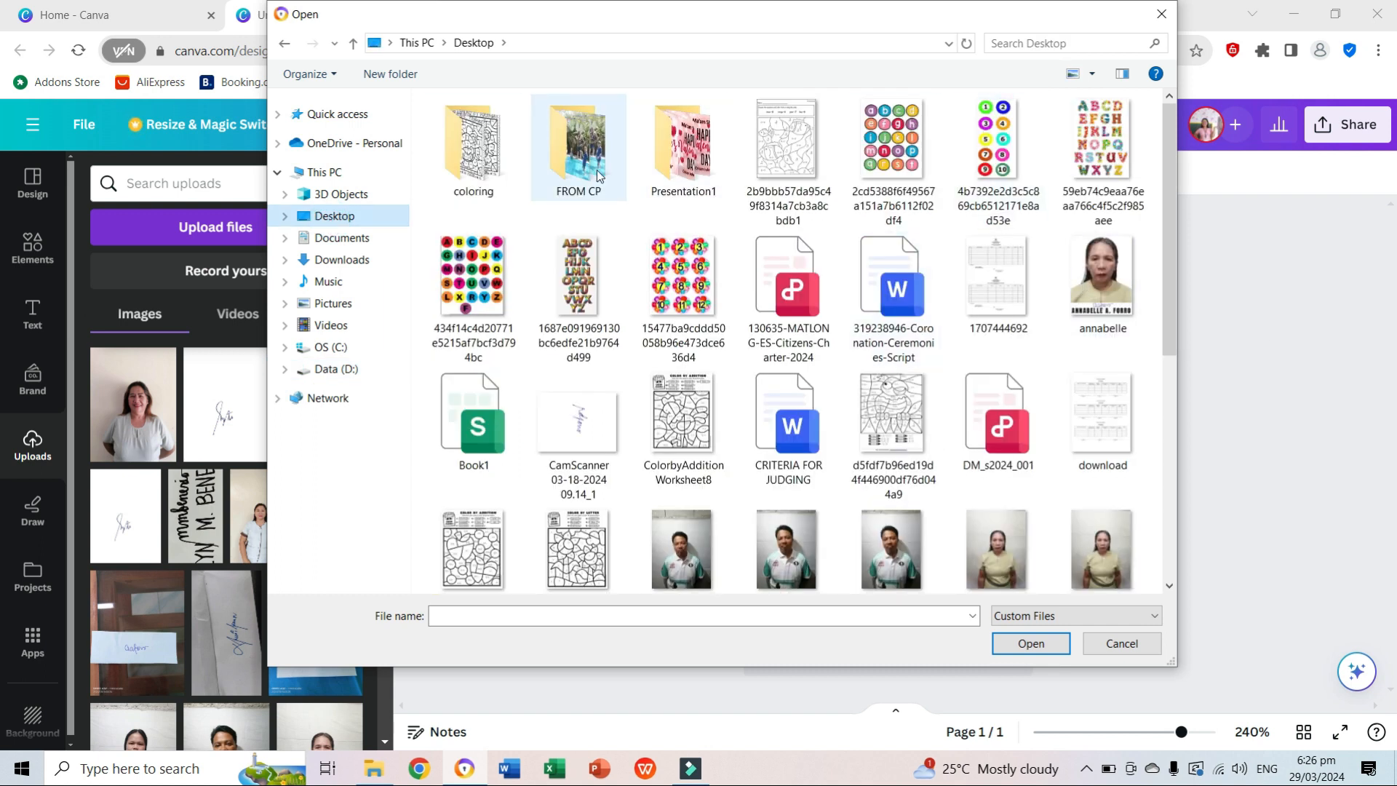
double_click(568, 169)
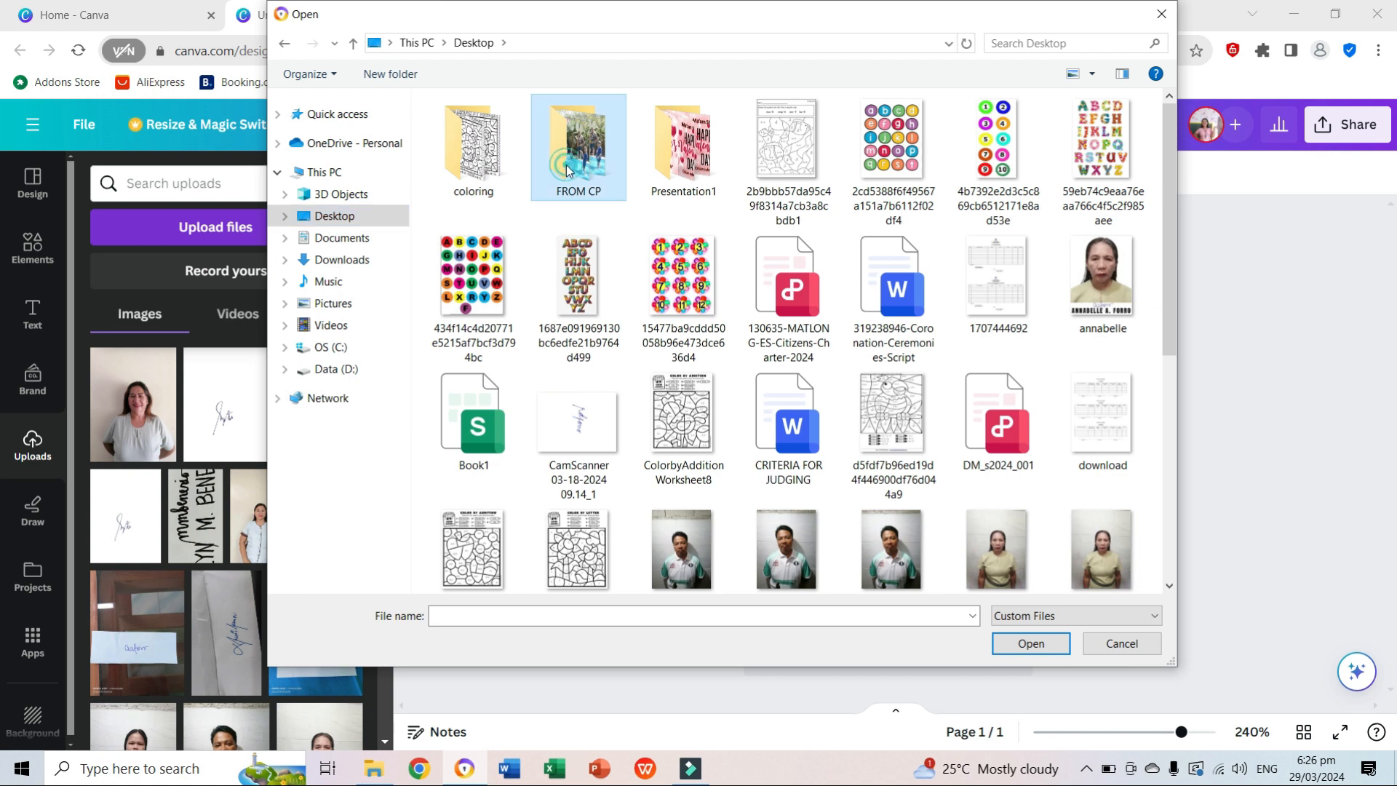
click(284, 46)
click(1169, 586)
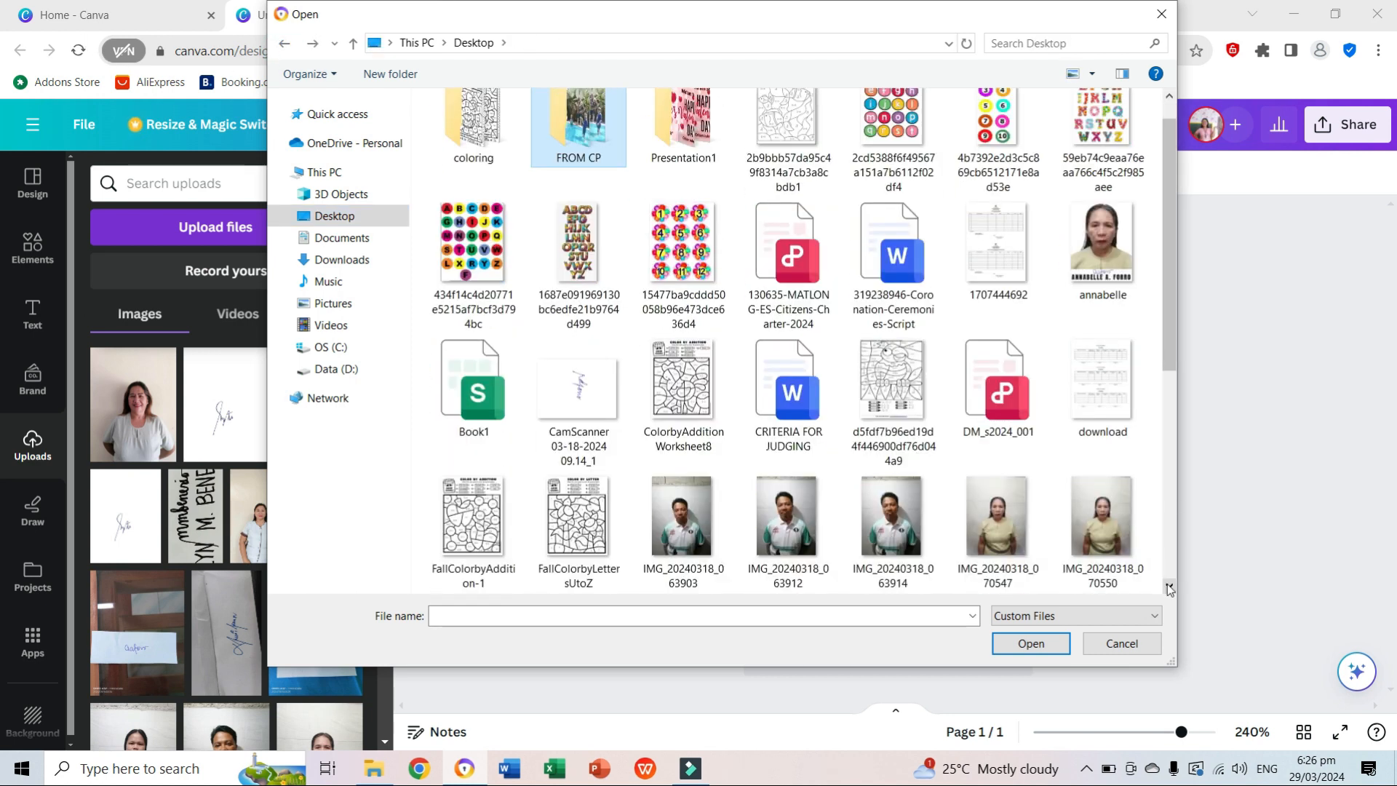
scroll(1169, 588, down, 5)
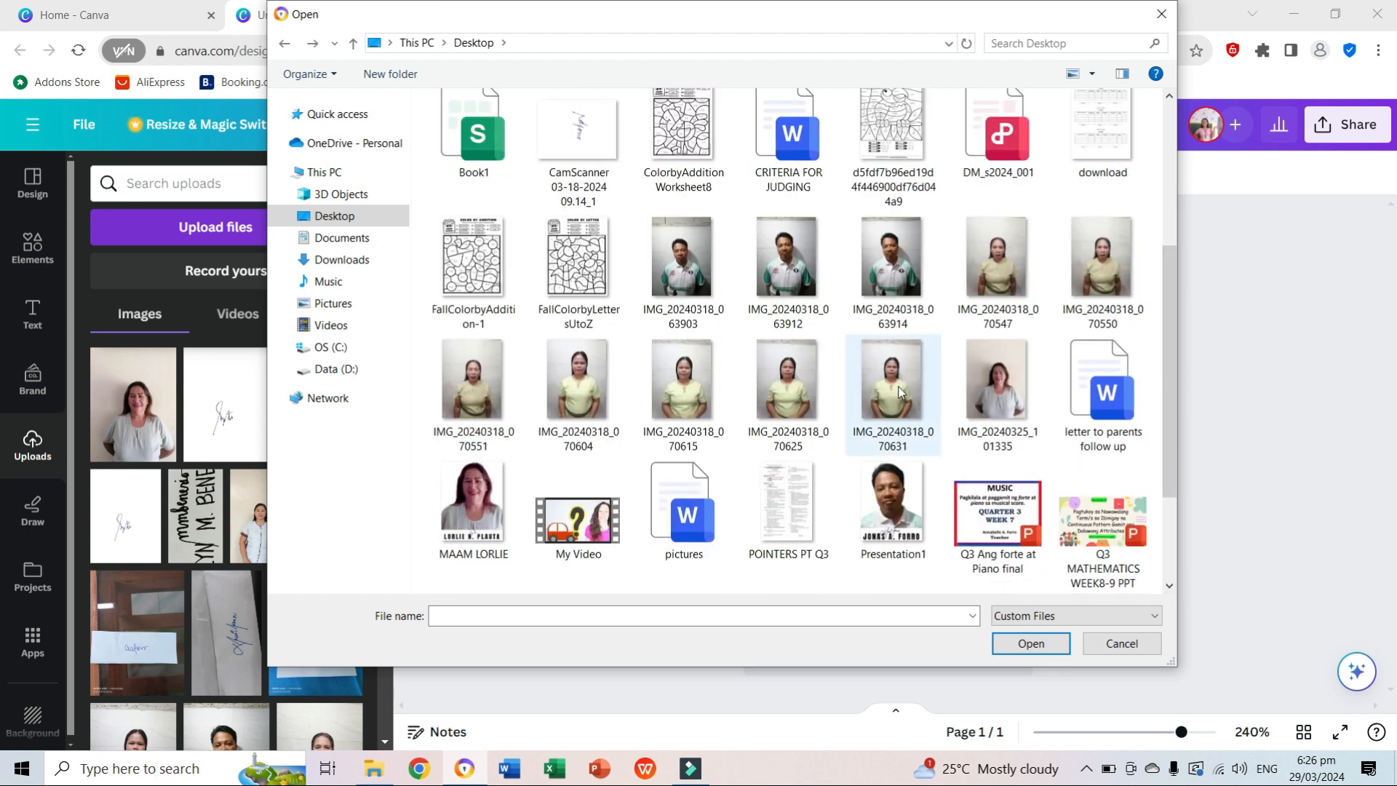
click(680, 371)
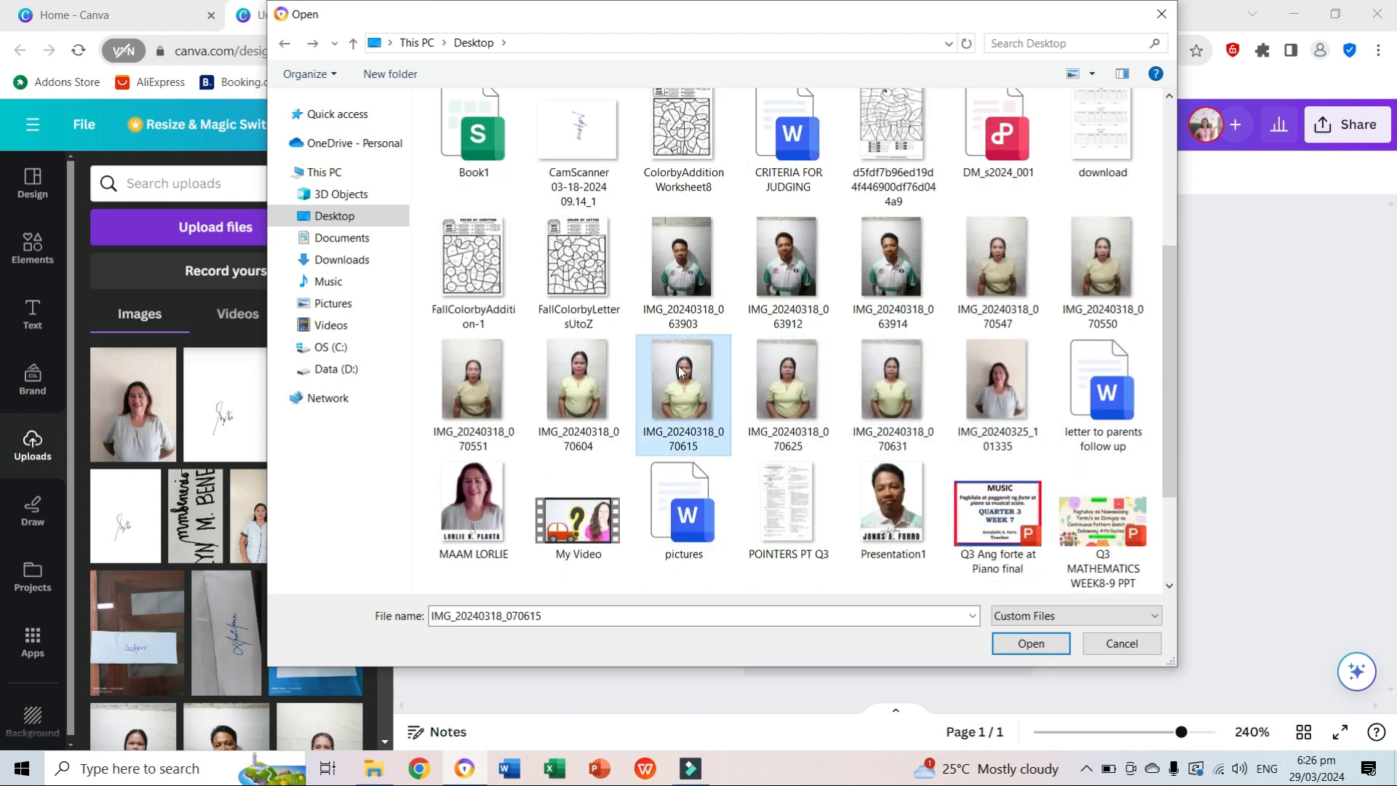
click(1031, 643)
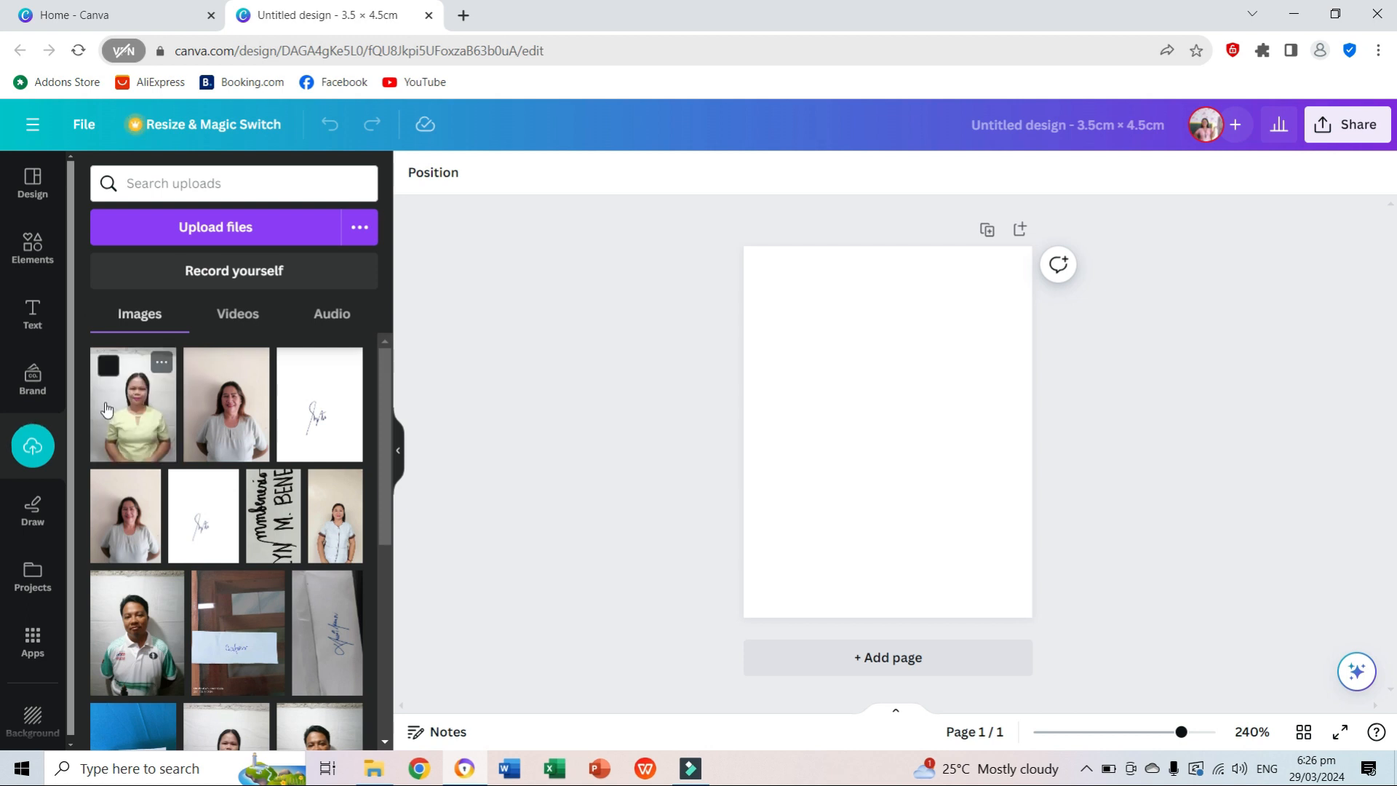
Add the uploaded portrait to the page and crop its four sides closely around the head and shoulders.
click(121, 421)
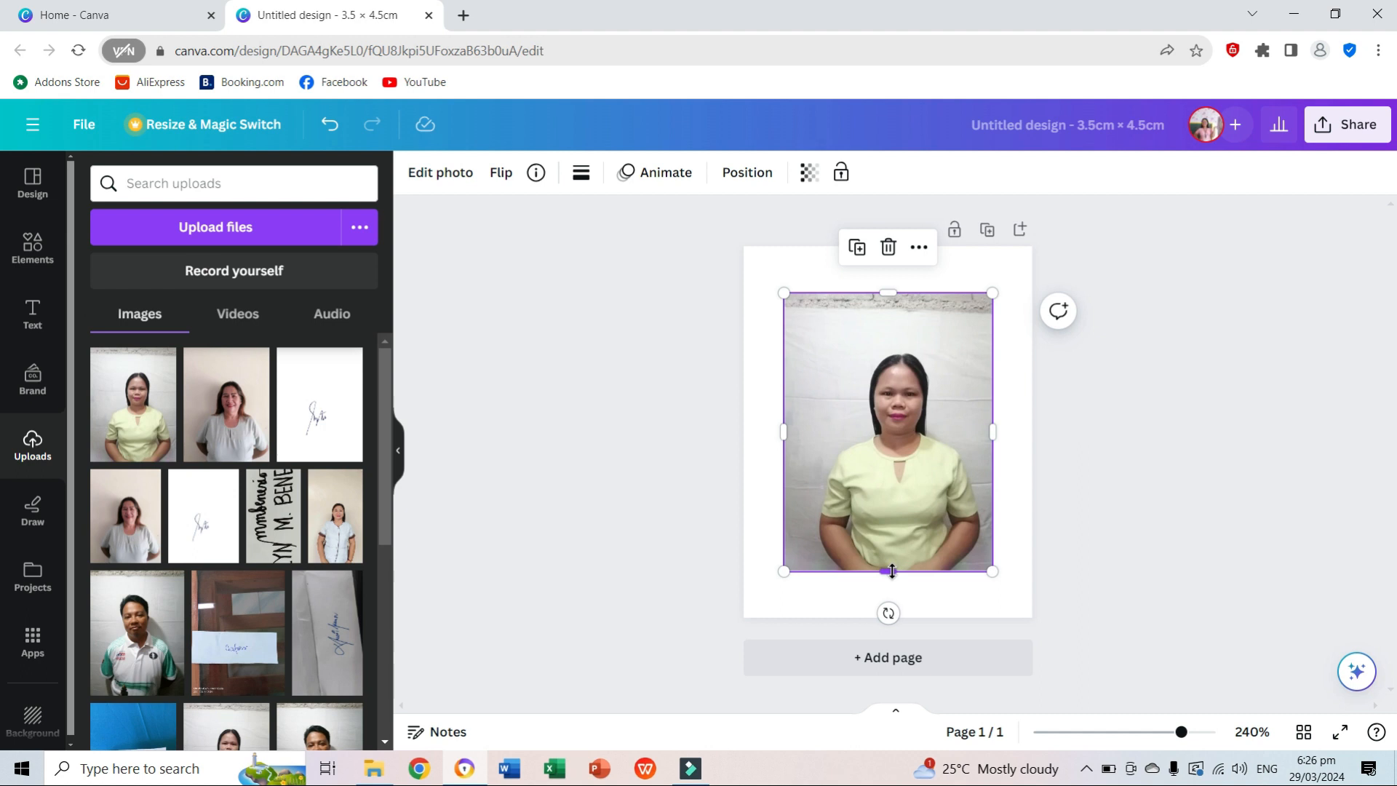
drag(887, 571, 897, 495)
drag(991, 401, 960, 408)
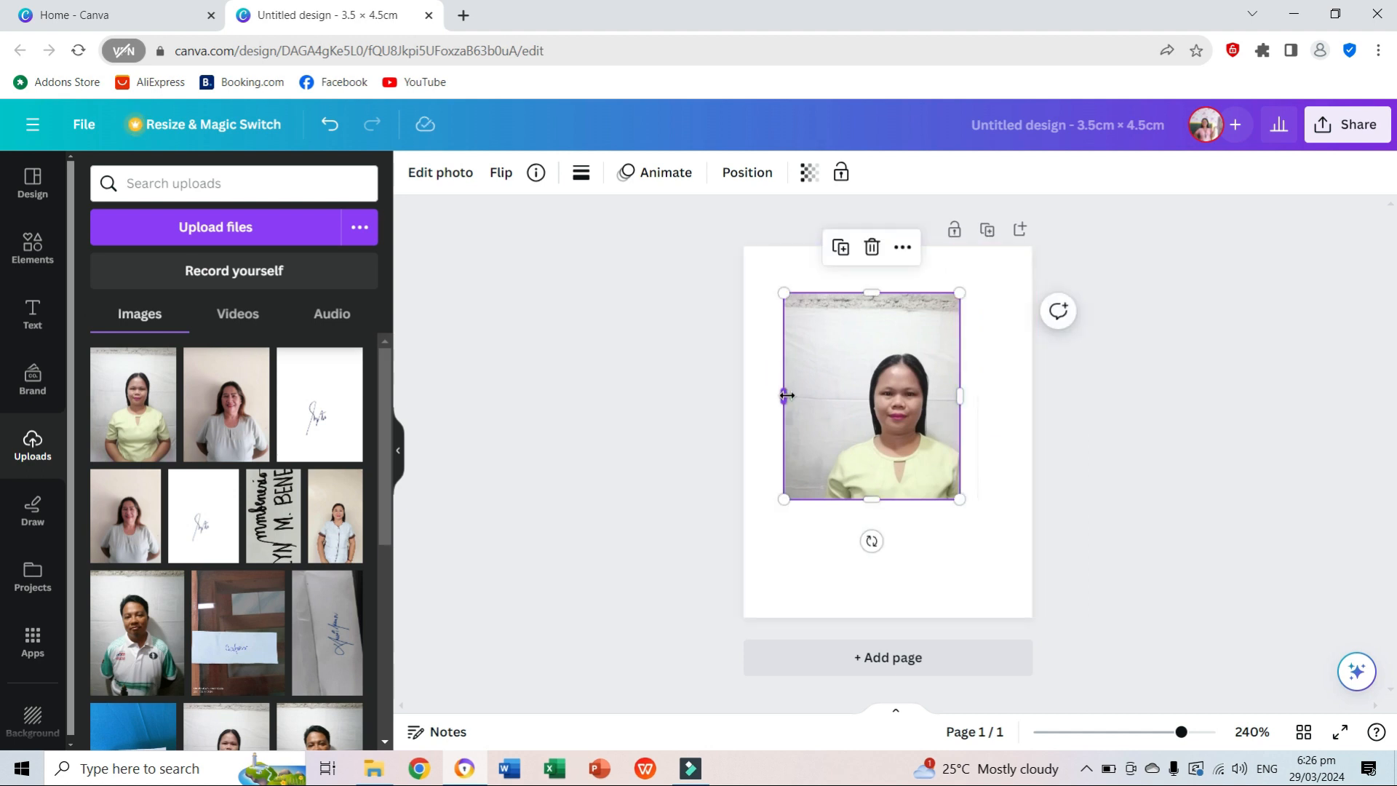
drag(785, 395, 843, 416)
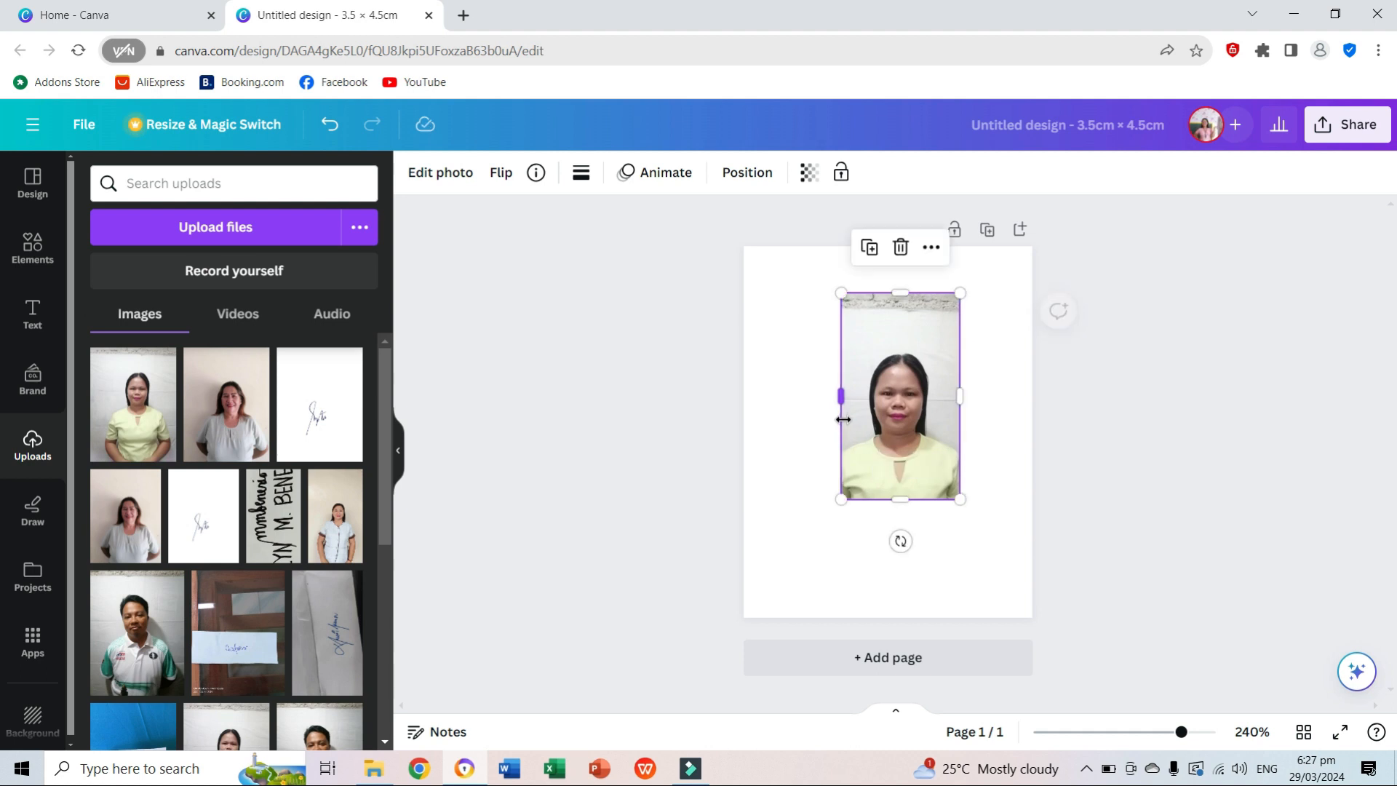
drag(900, 292, 900, 349)
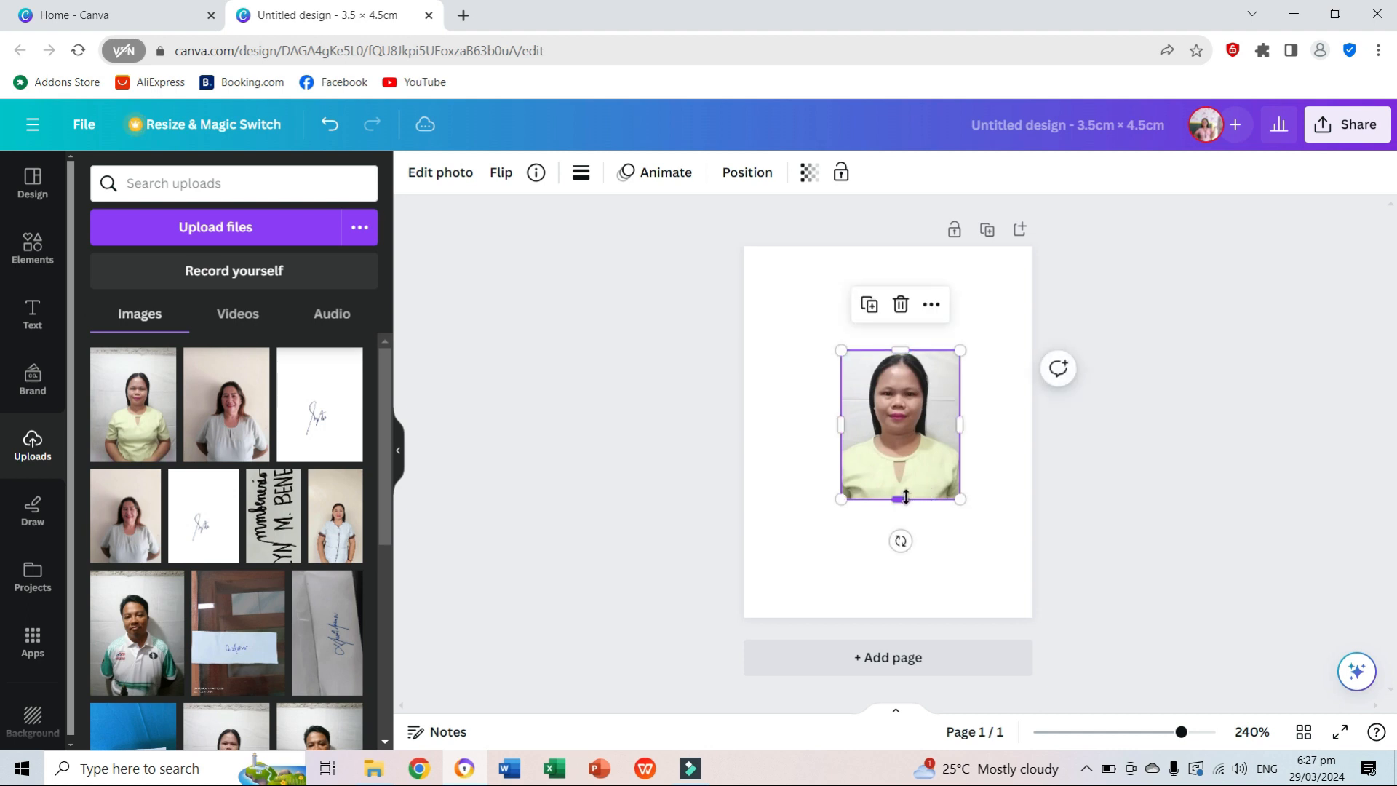
Fit the cropped portrait to the full page width from the page's top edge, trimming its lower edge to leave a blank strip below.
drag(902, 494, 992, 355)
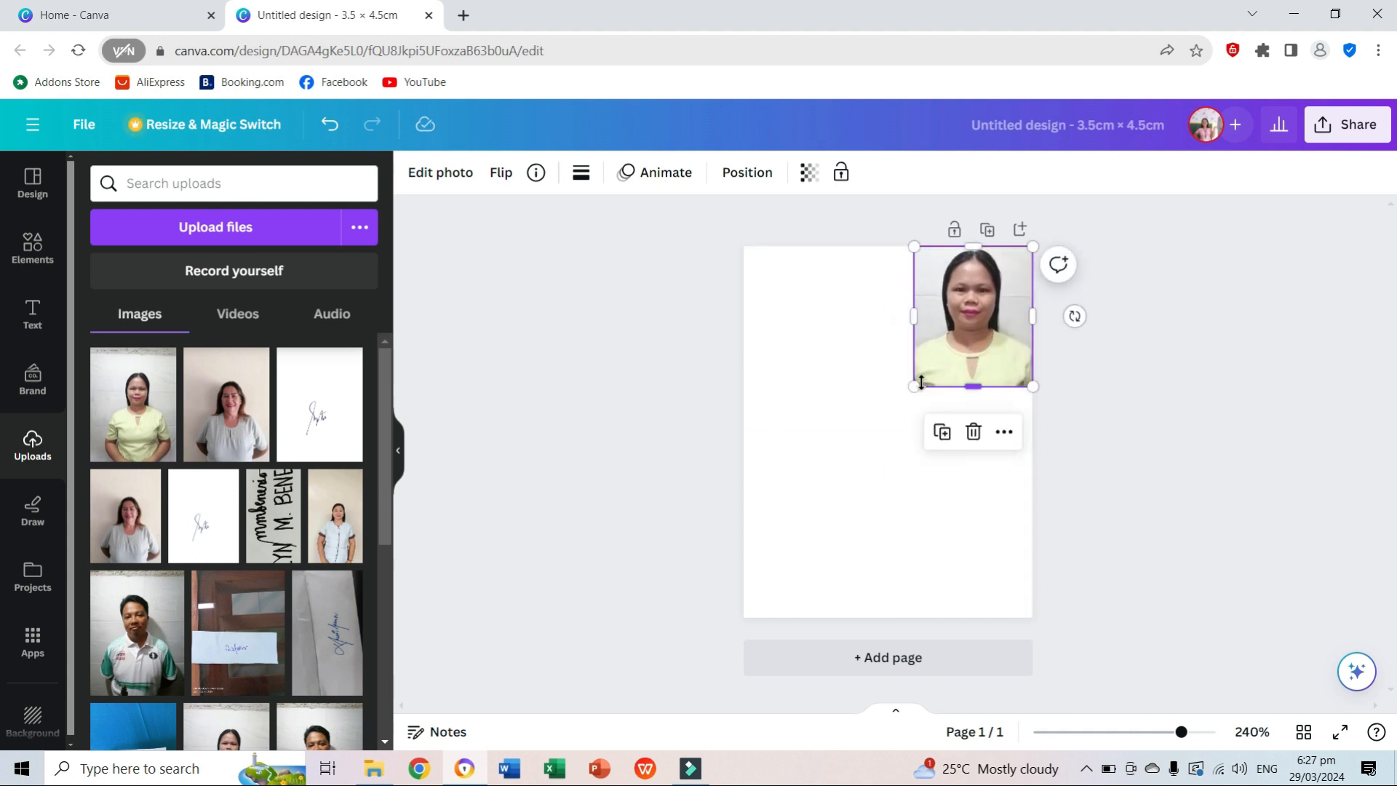
drag(913, 387, 697, 548)
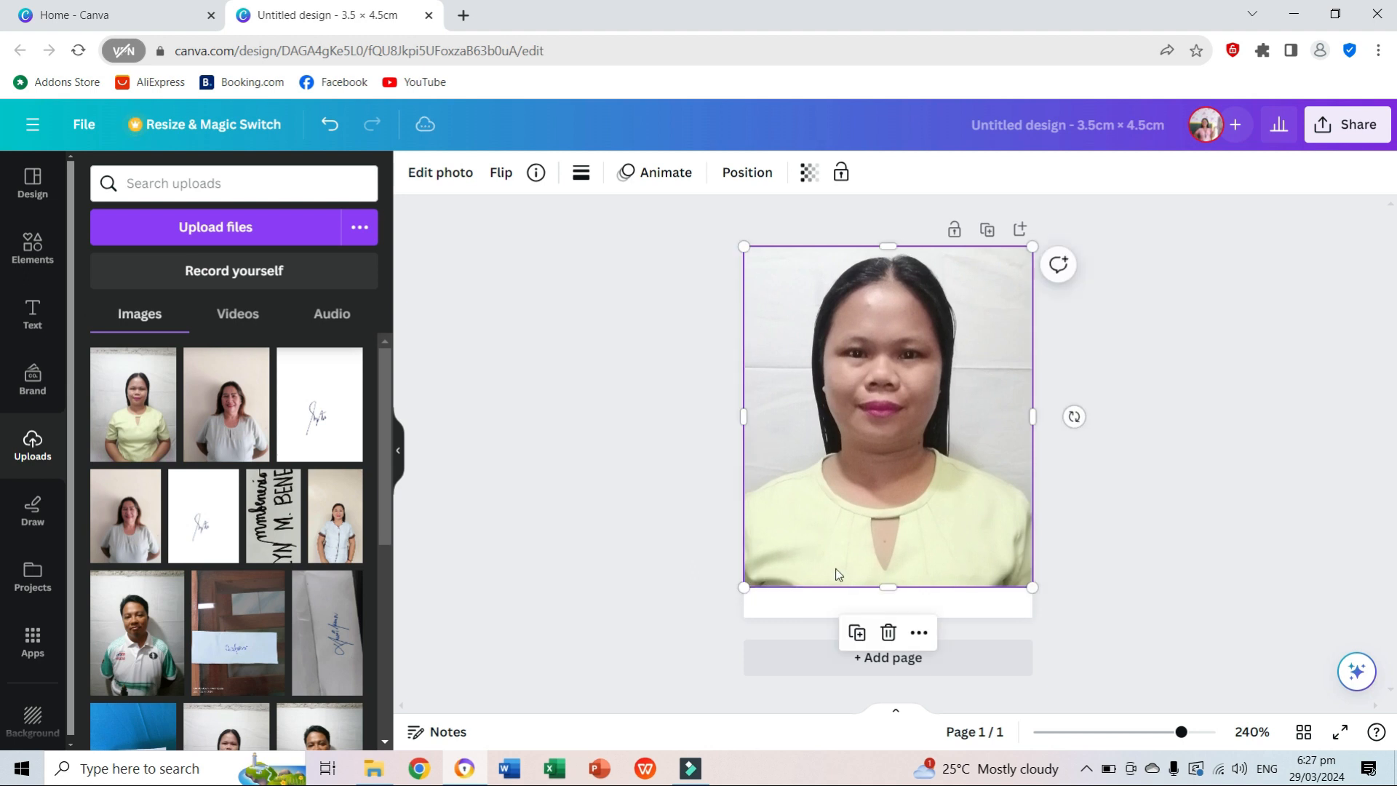
drag(886, 587, 889, 563)
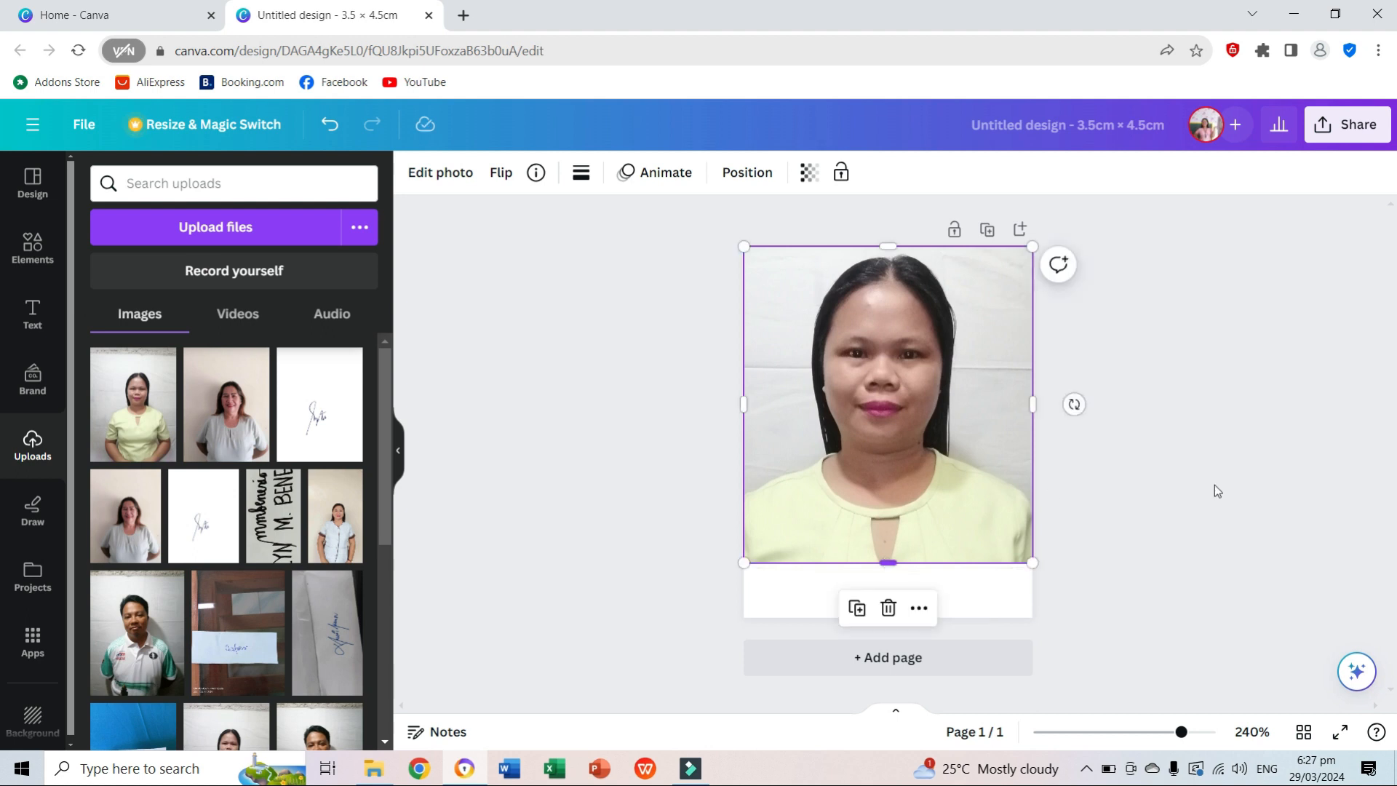
Trim the portrait's right edge slightly and enlarge the photo back to the full page width.
click(1151, 487)
click(888, 516)
drag(1029, 409, 1019, 411)
click(1123, 612)
click(1013, 539)
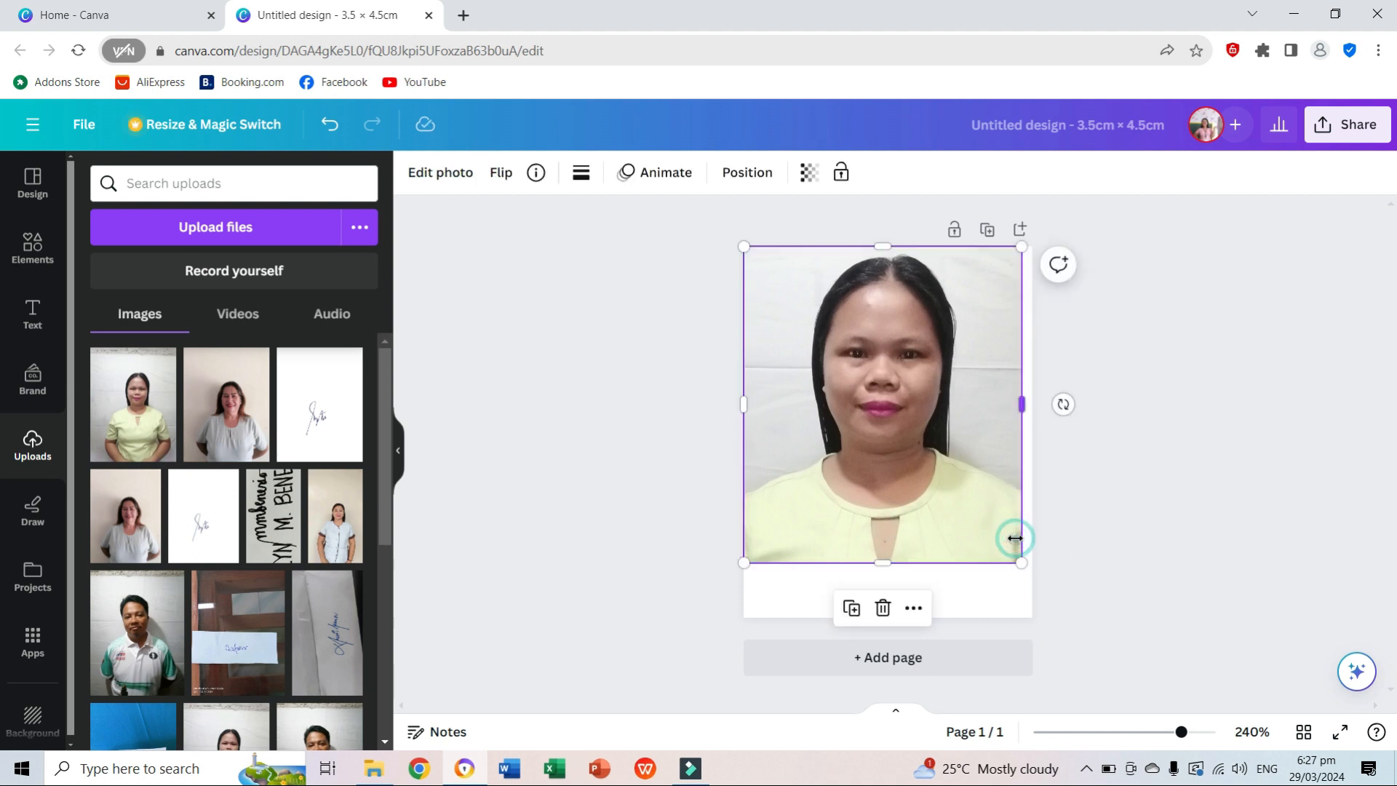
drag(1021, 562, 1030, 574)
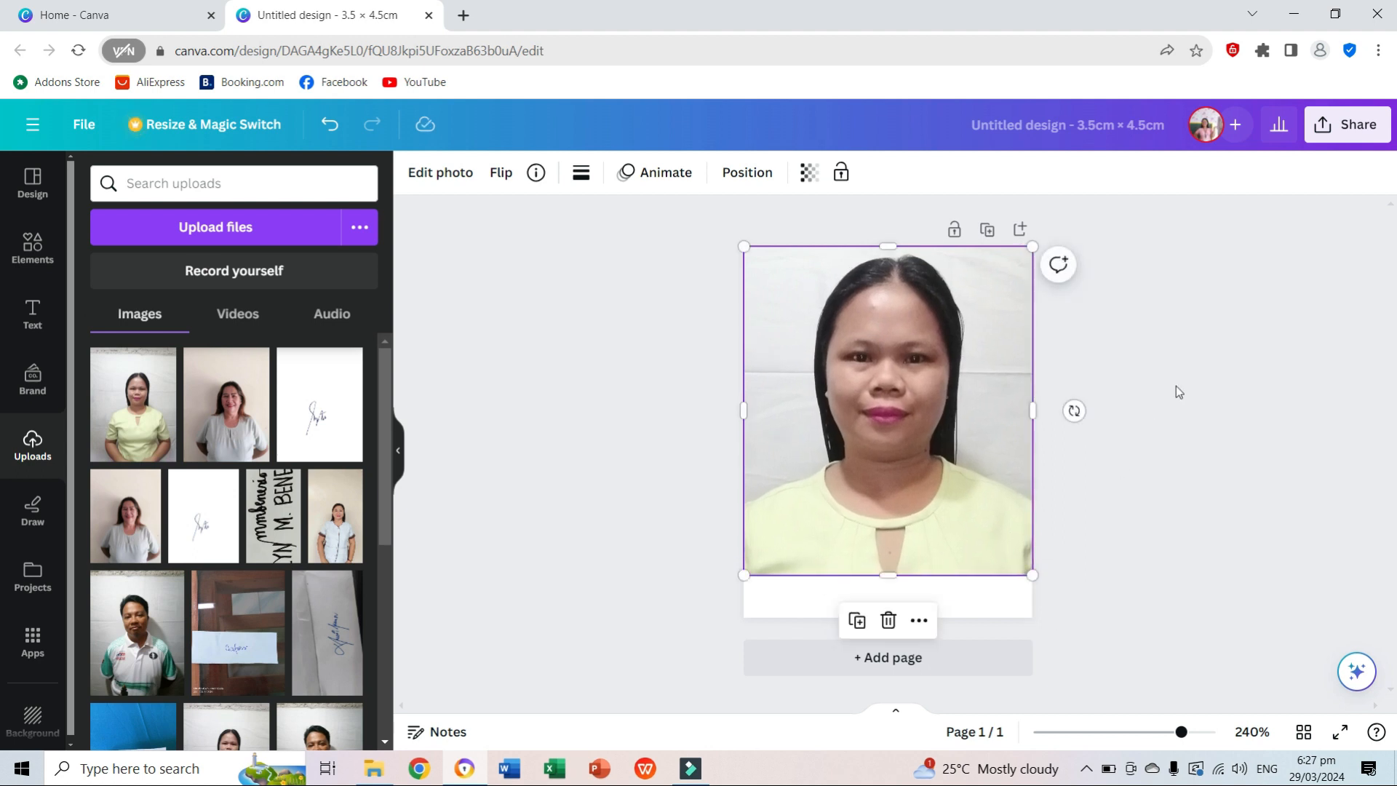
Remove the portrait's background with BG Remover and deselect the photo.
click(1176, 387)
click(427, 181)
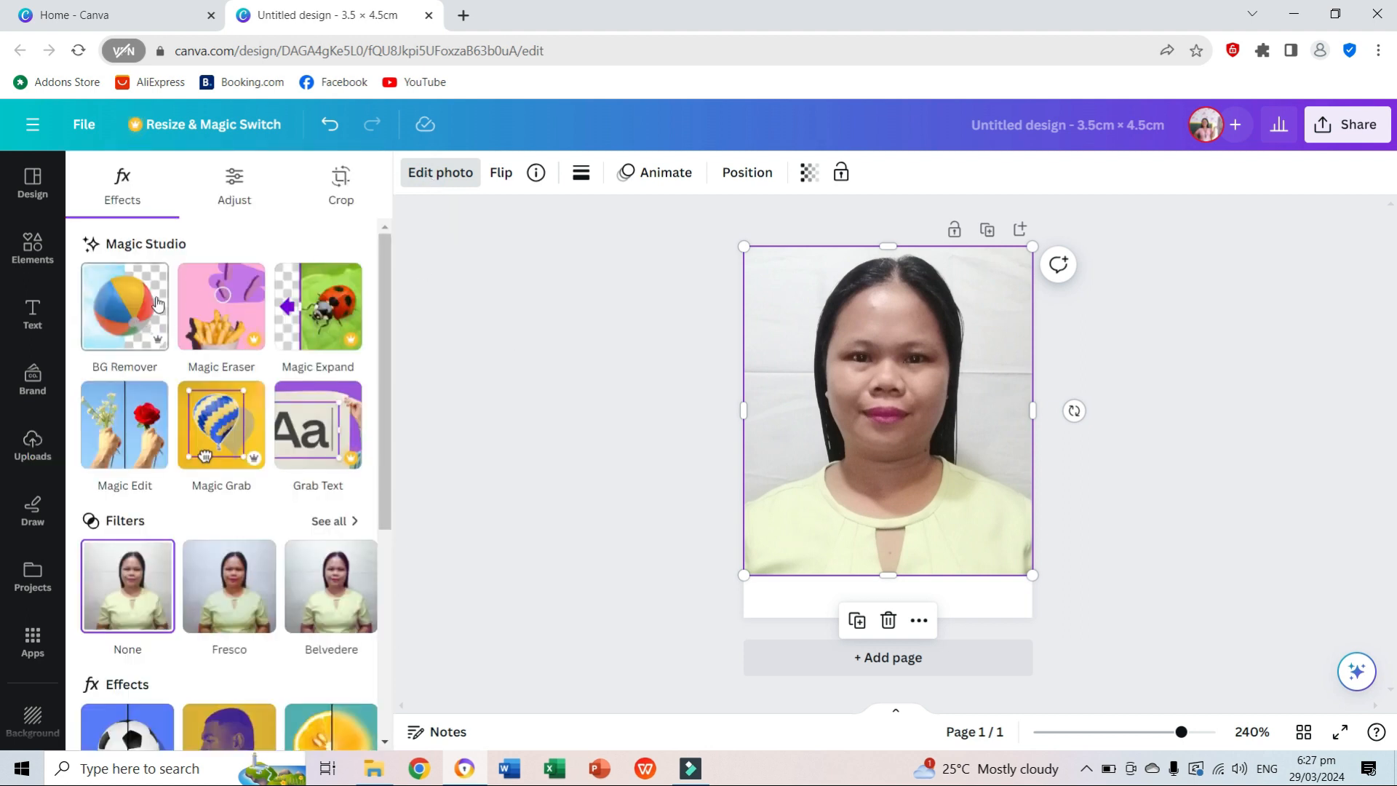
click(127, 324)
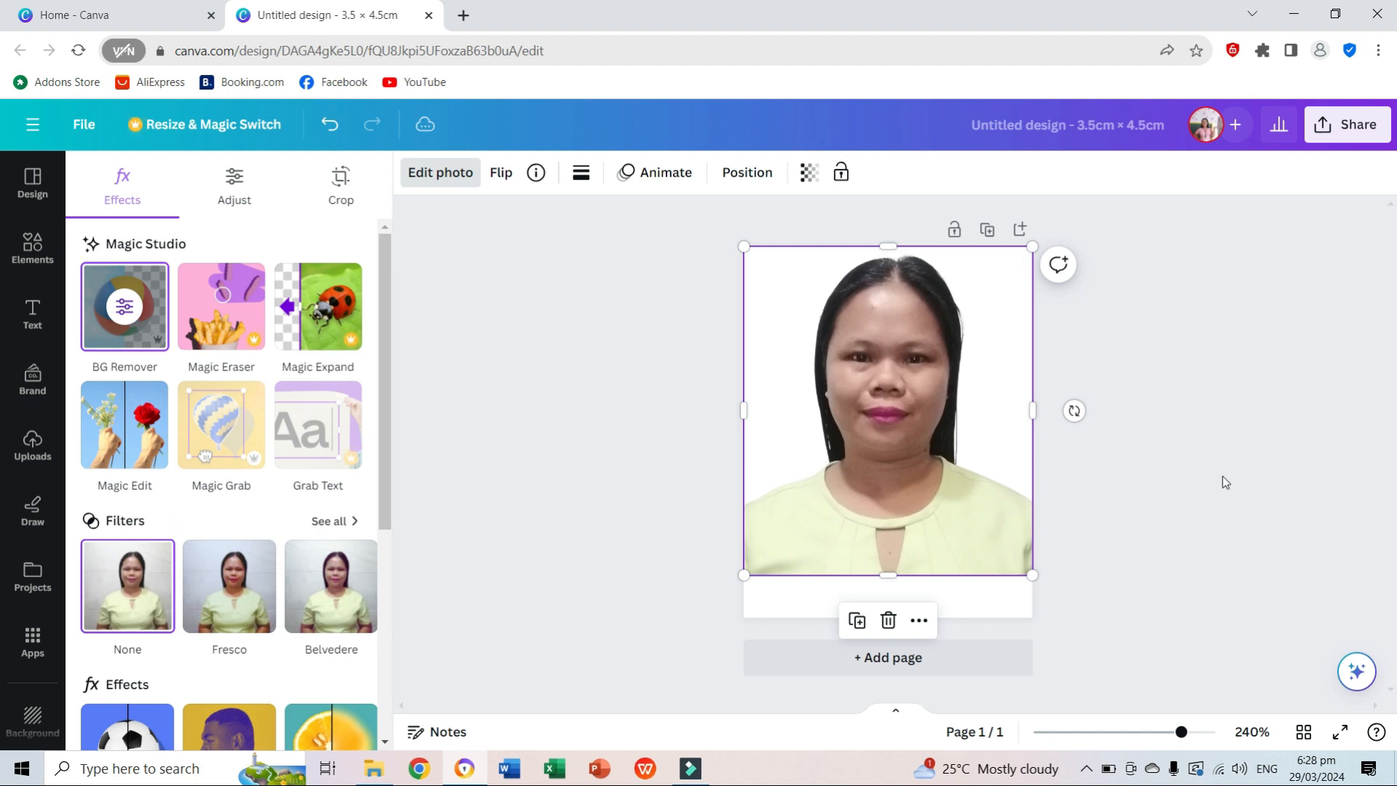
click(574, 422)
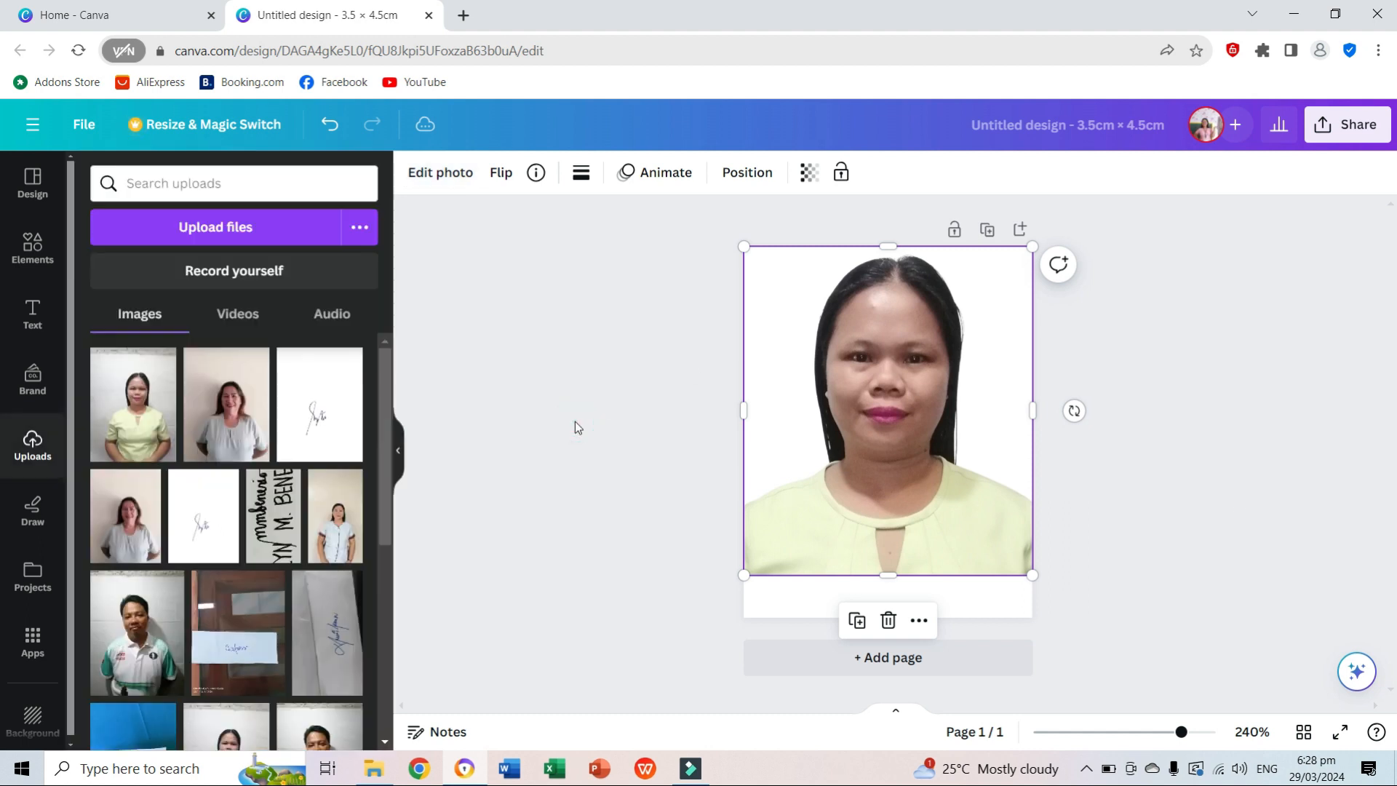
click(648, 373)
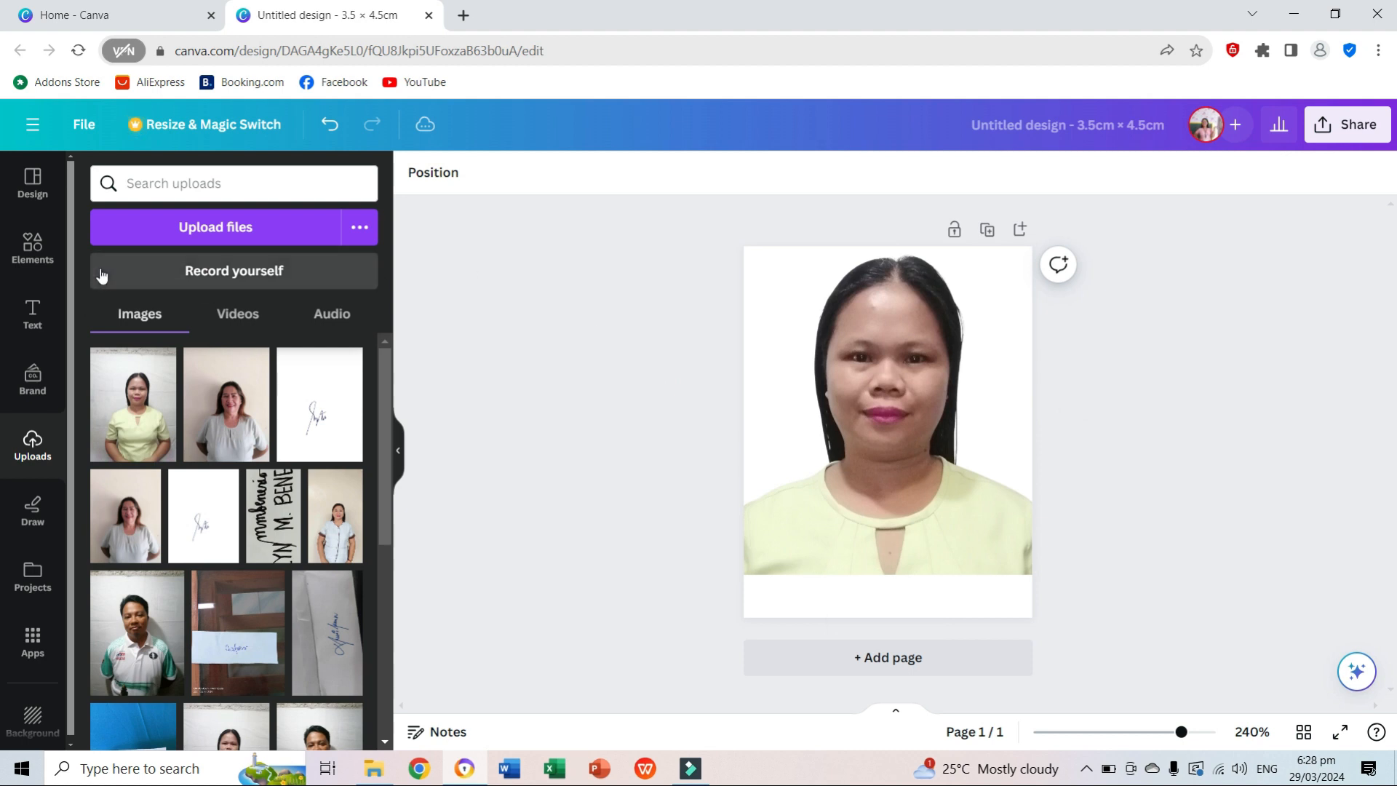
Add a heading to the page containing the person's full name in capital letters.
click(26, 321)
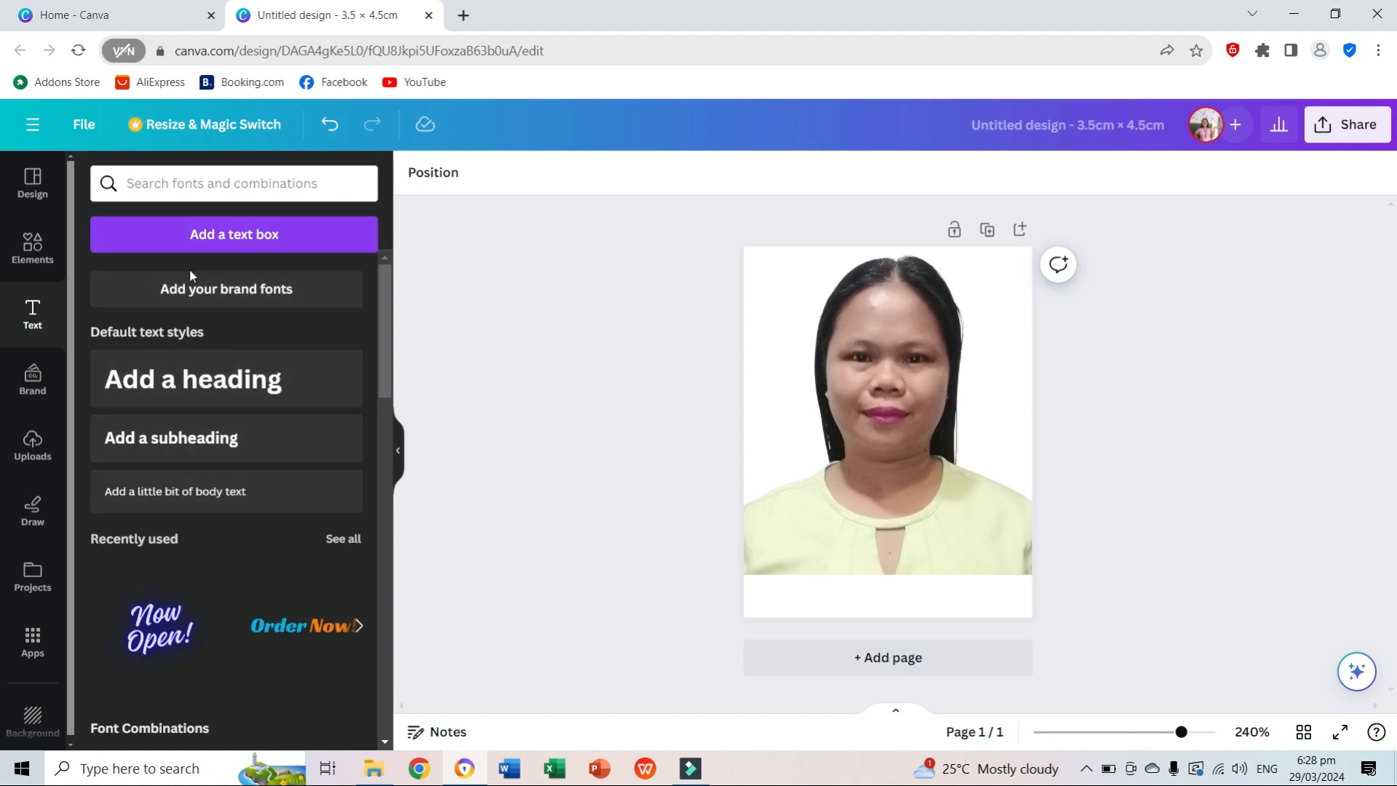
click(191, 381)
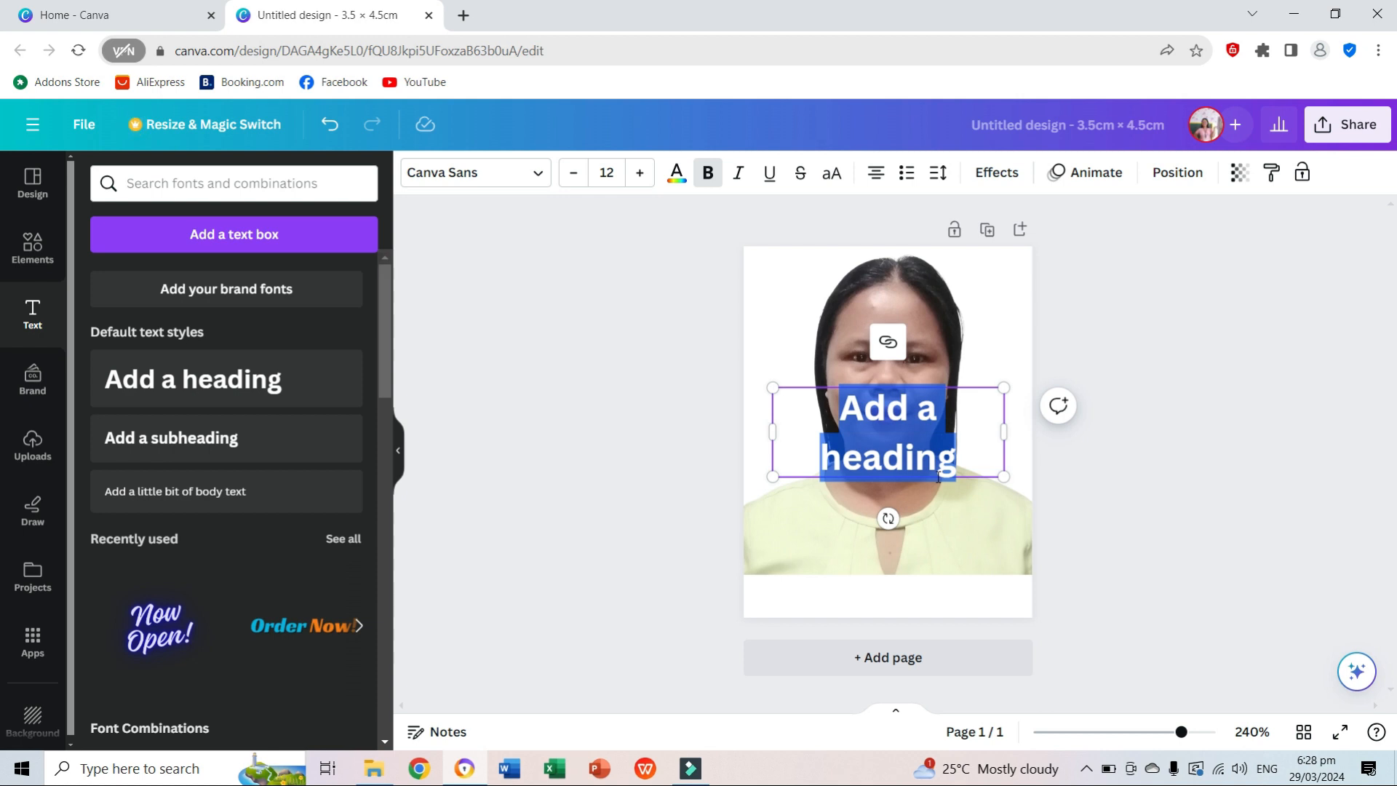
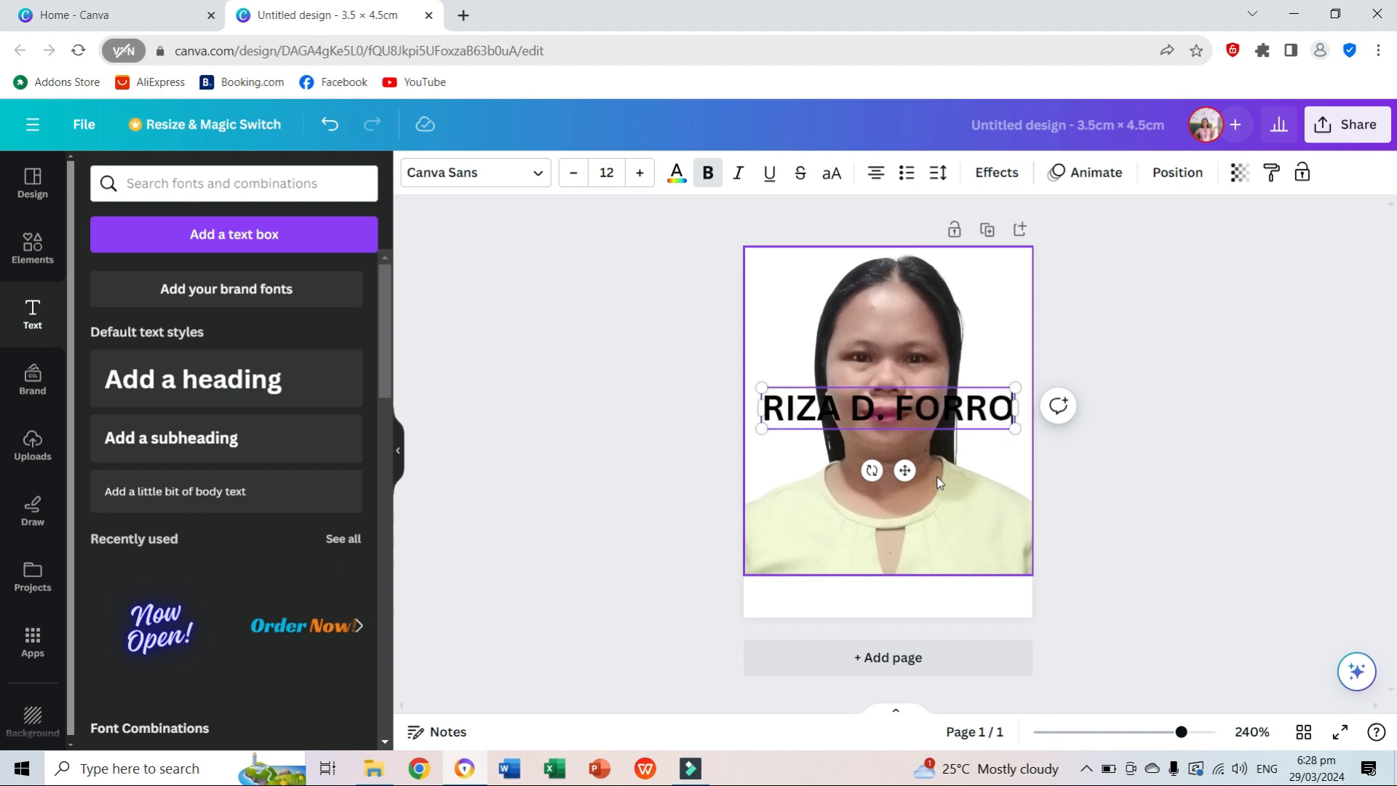
click(1203, 408)
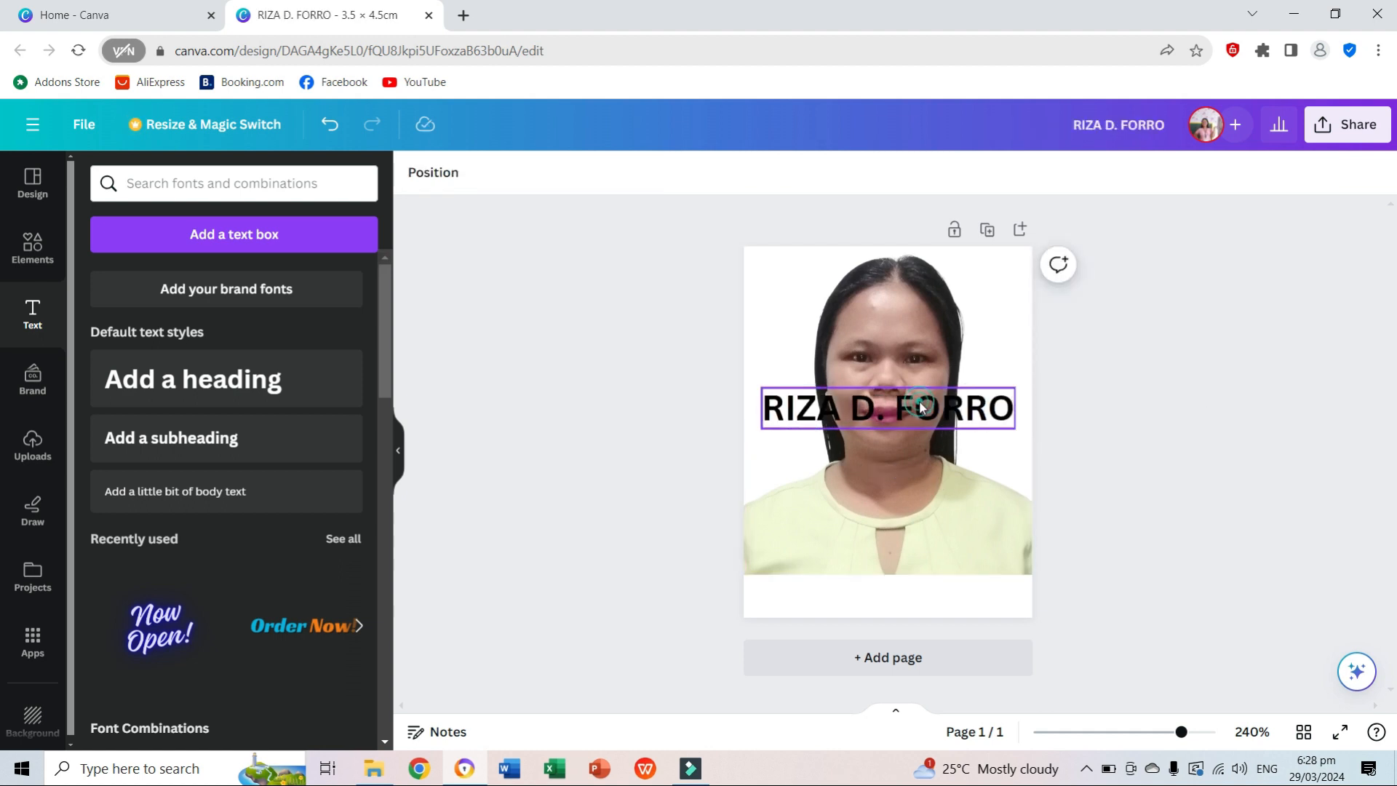
Move the name into the blank strip below the portrait and set its font size to 13.
click(920, 408)
drag(921, 408, 914, 591)
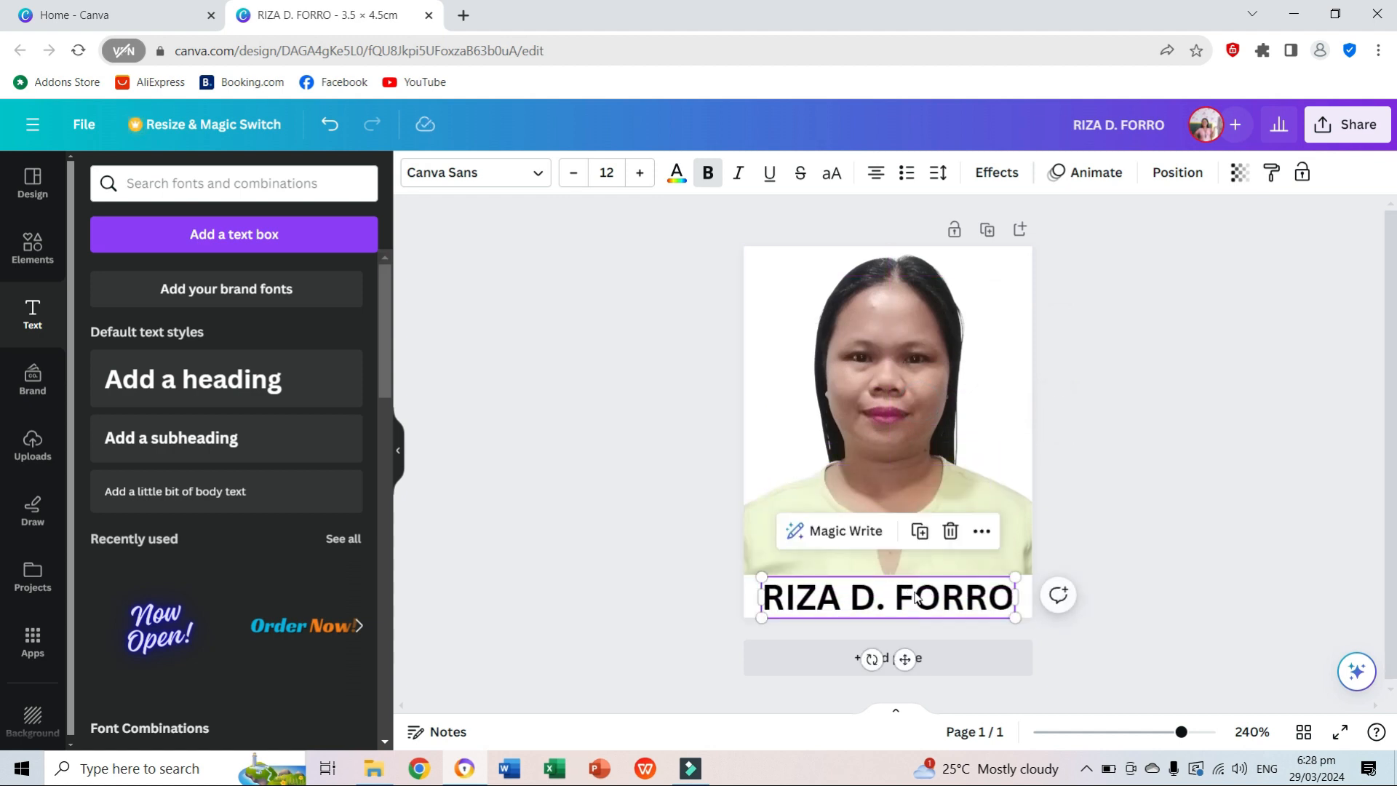
click(1041, 477)
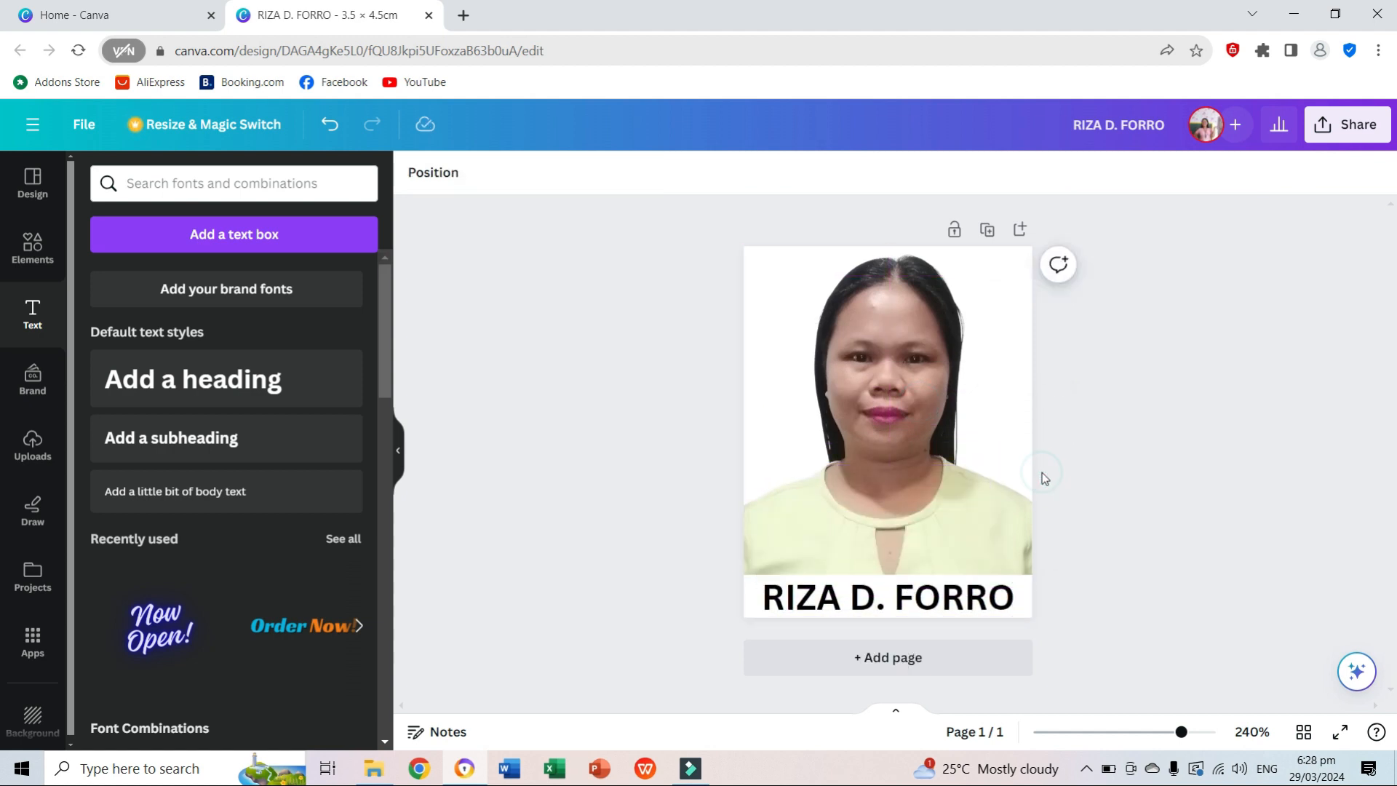
click(939, 602)
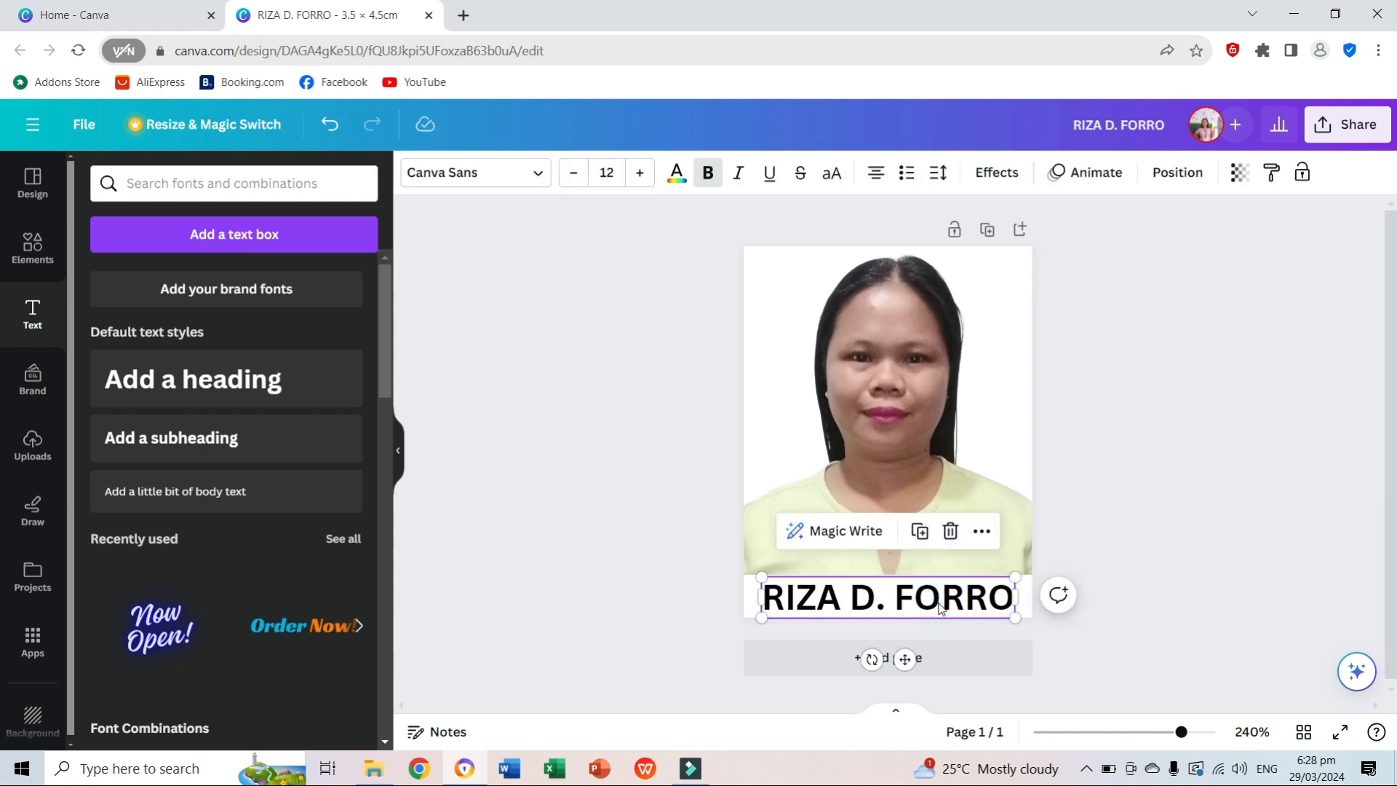
click(641, 174)
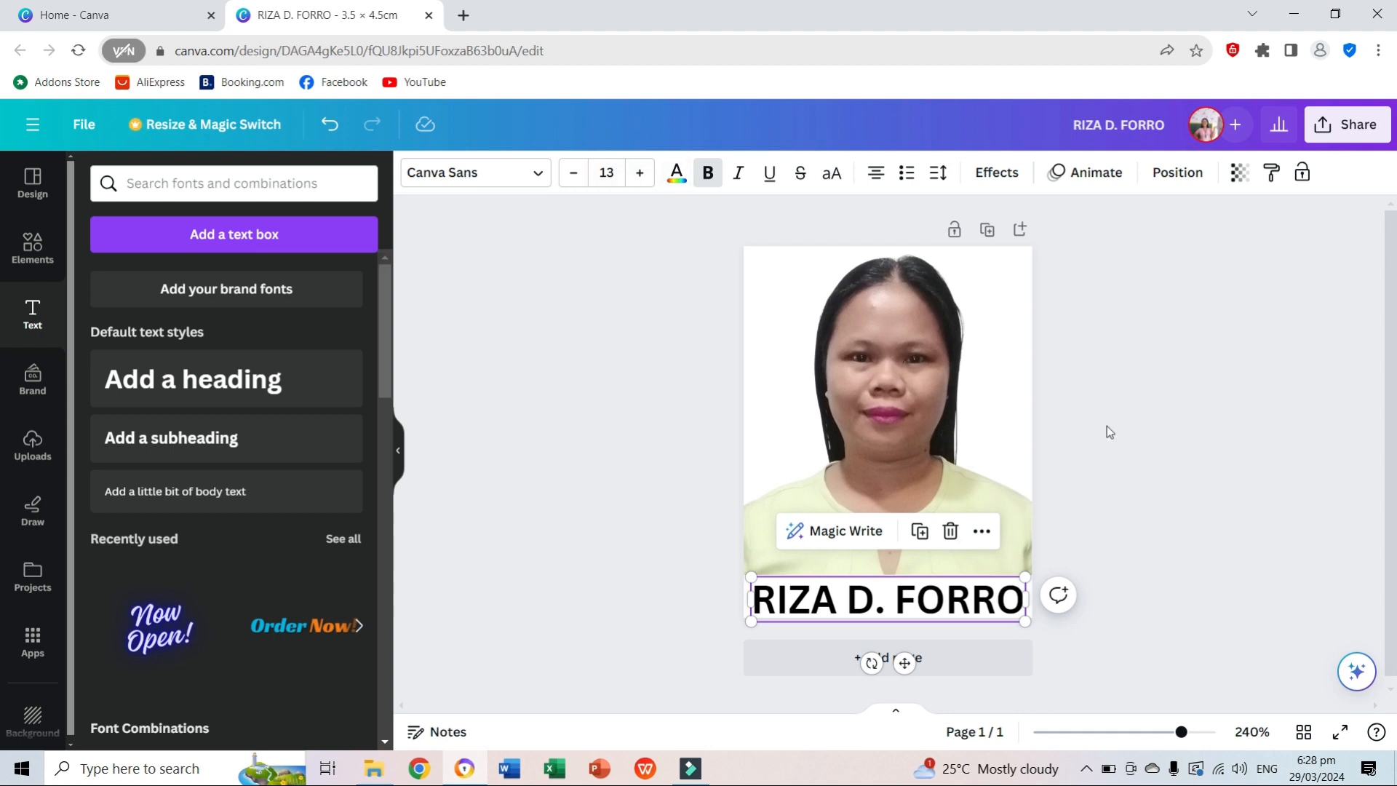
click(1173, 325)
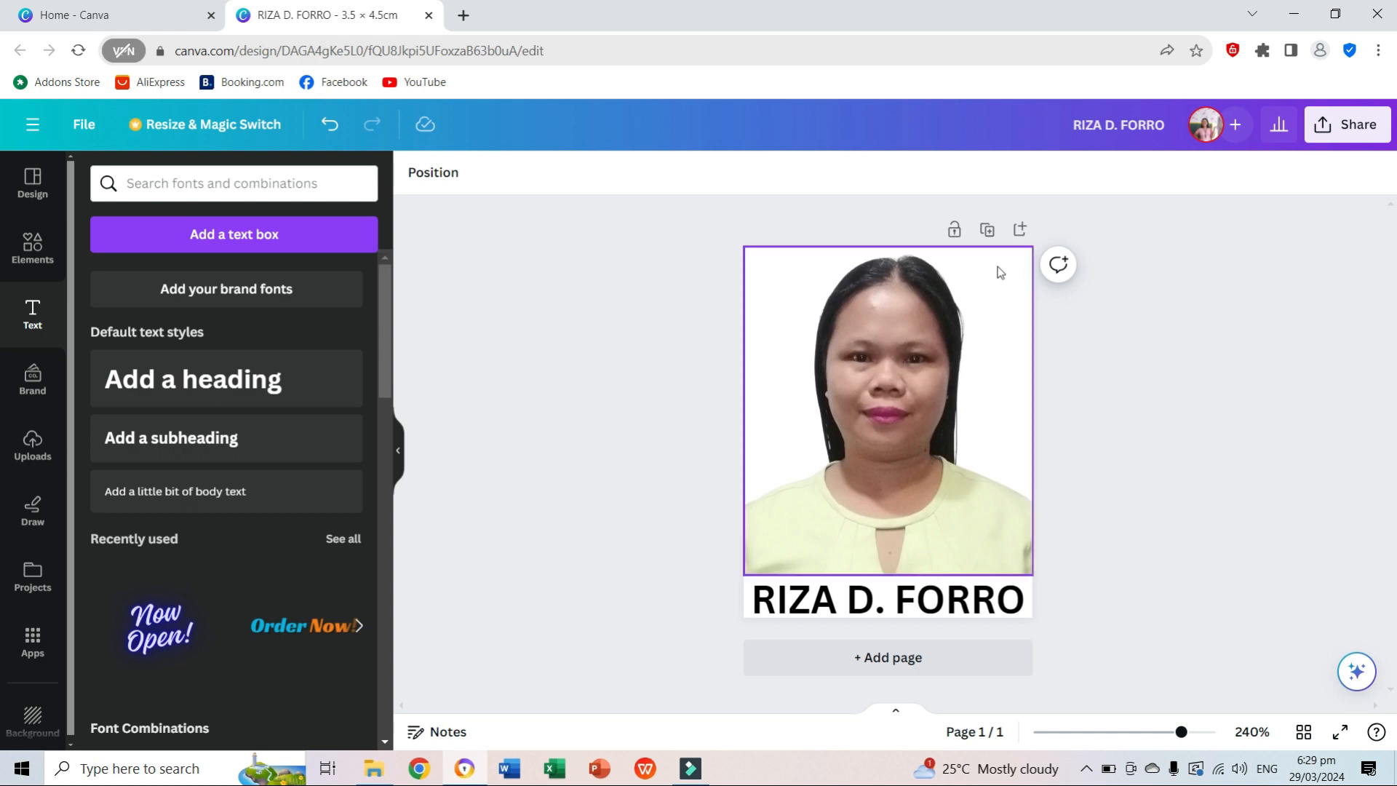
Duplicate the finished ID photo page and return to the first page.
click(987, 230)
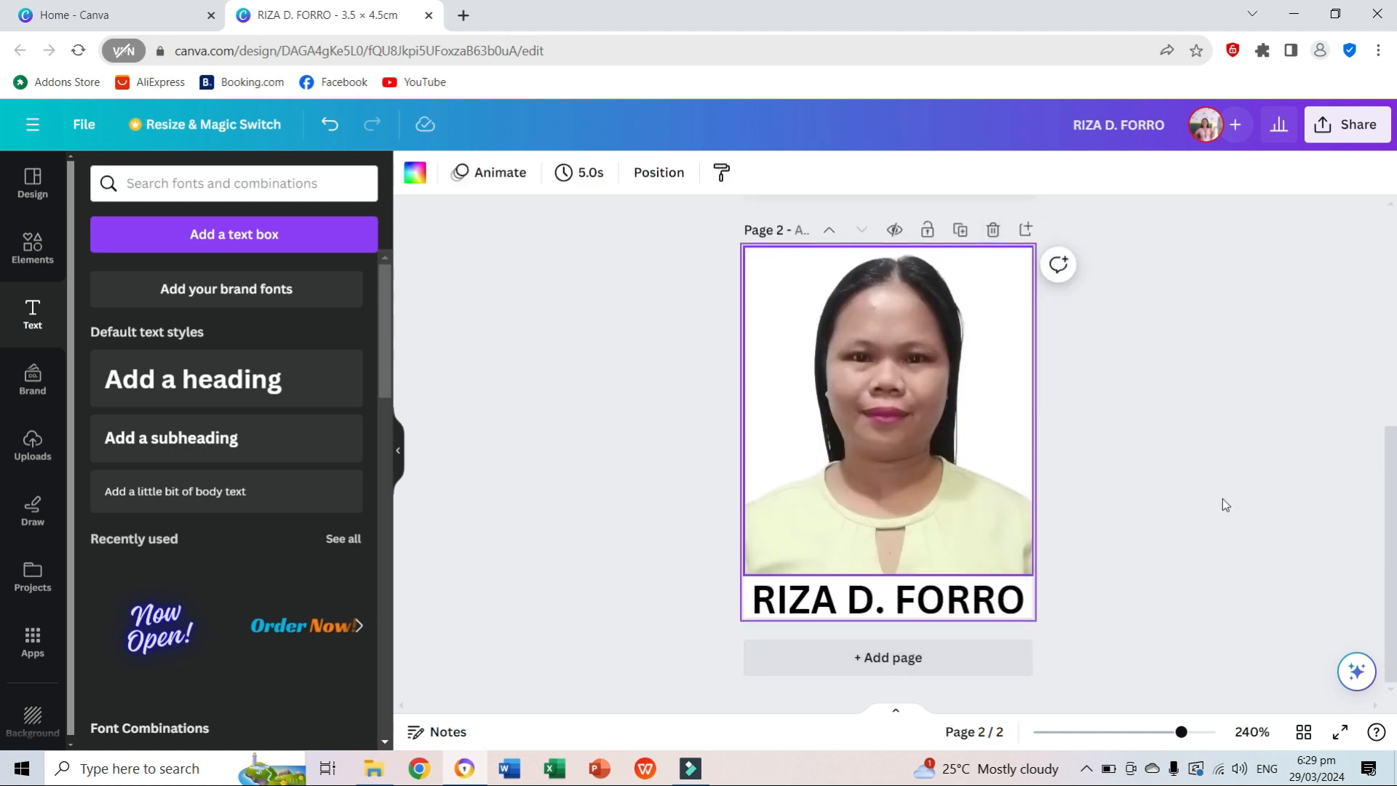
drag(1391, 500, 1391, 267)
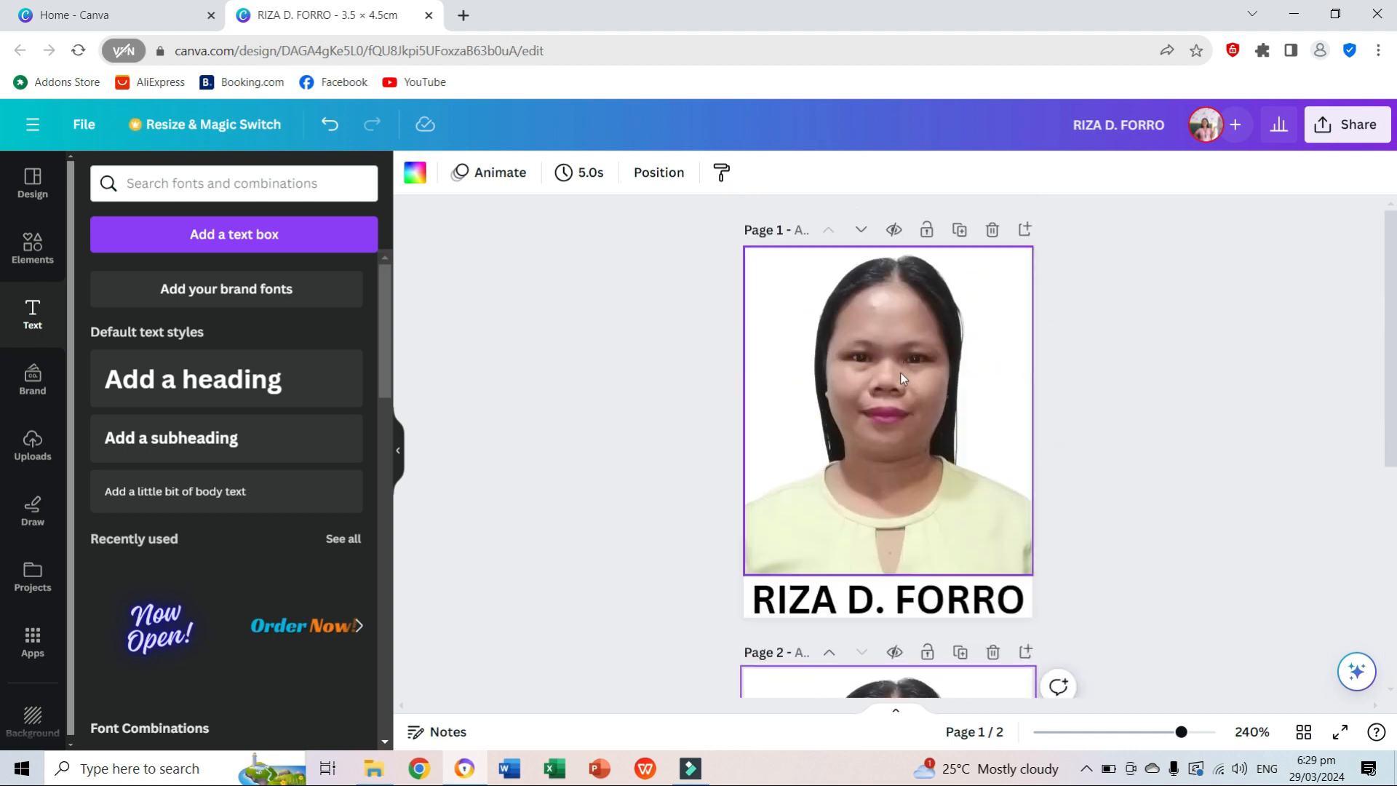
Download only page 1 of the design as a PNG at size 1.
click(1352, 126)
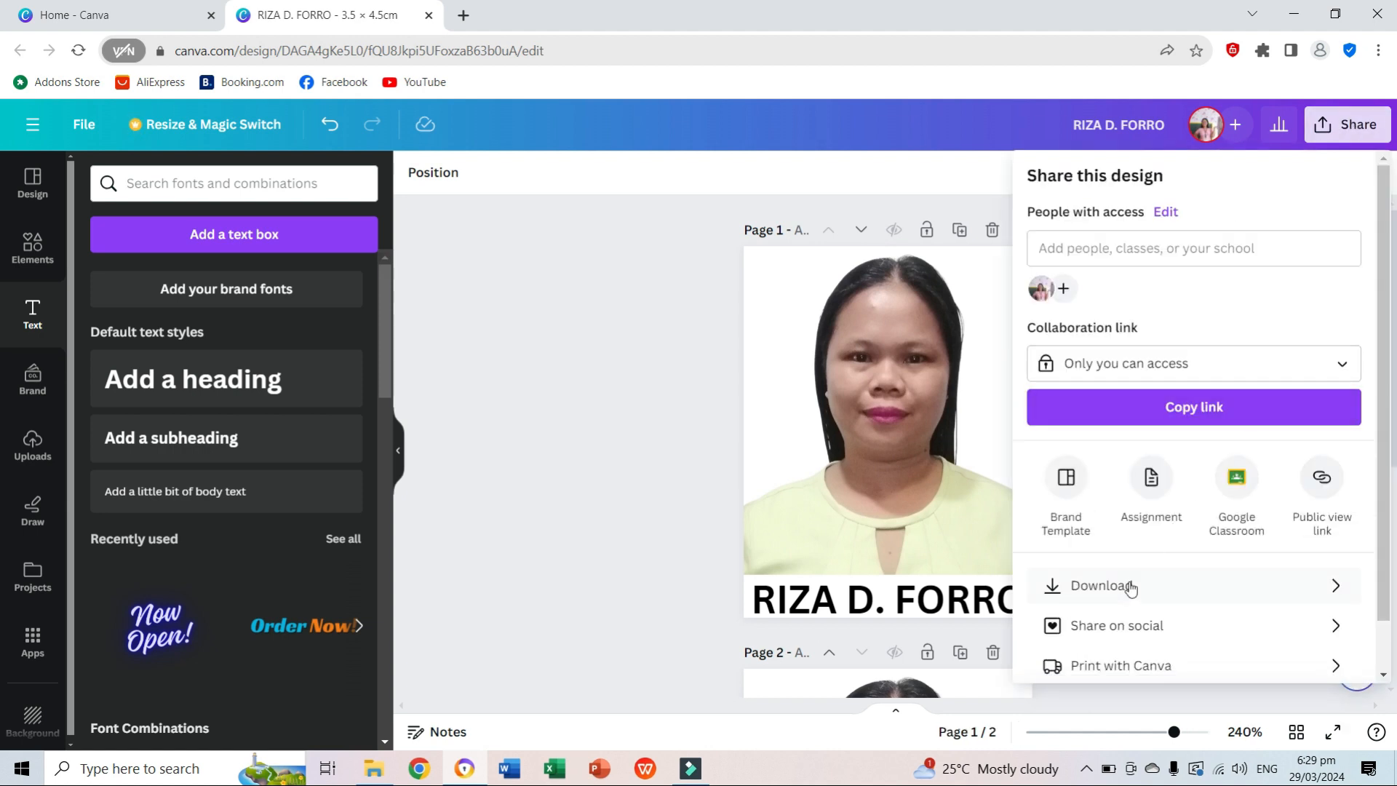
click(1126, 590)
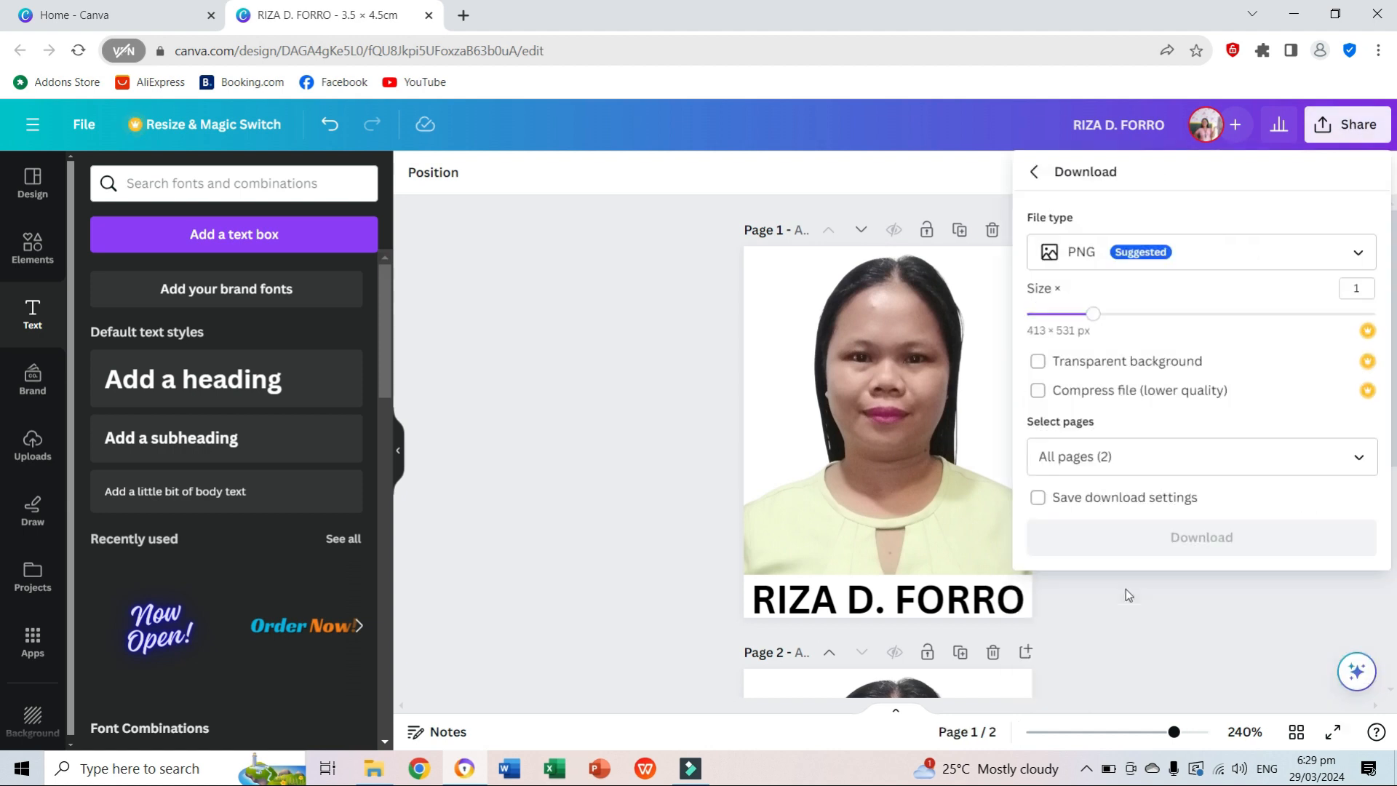
click(1119, 456)
click(1119, 457)
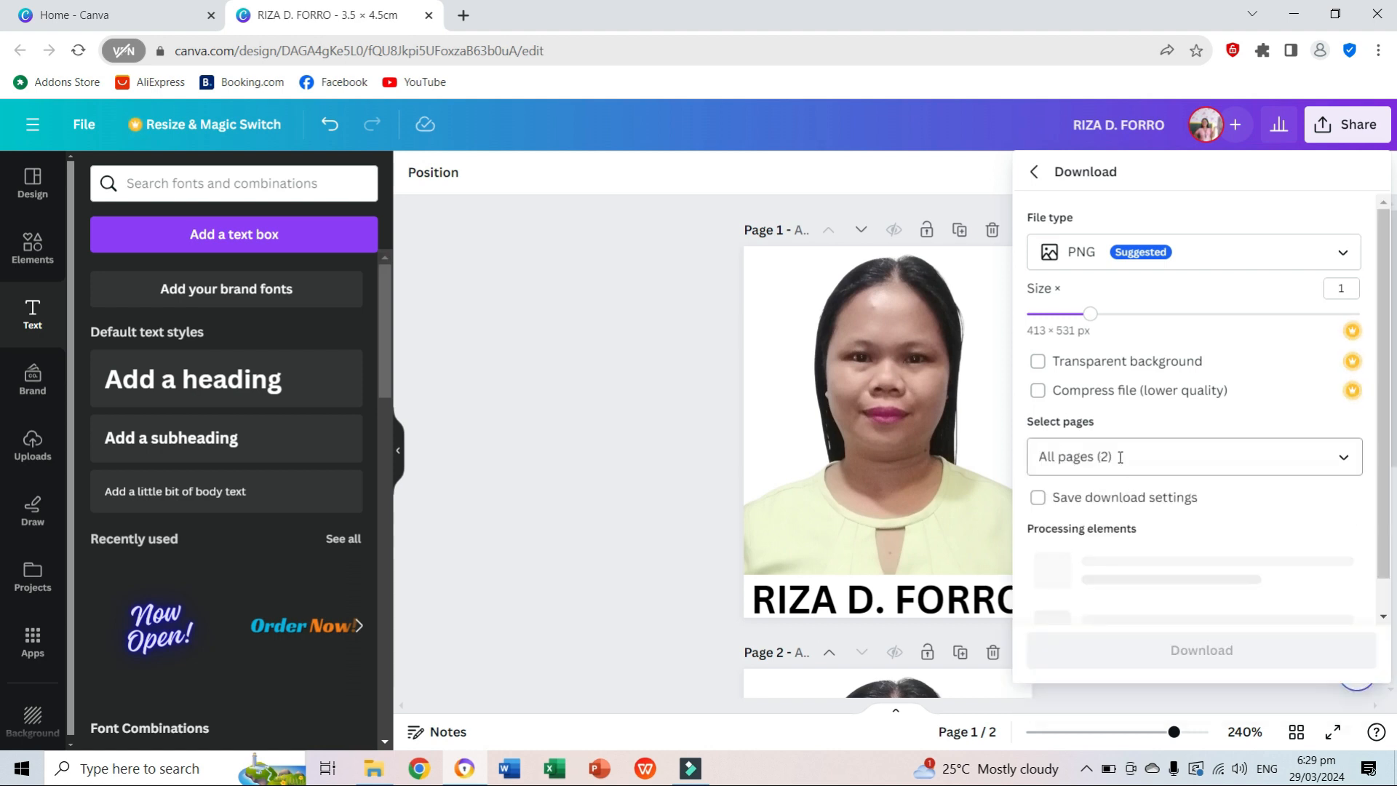
click(1120, 457)
key(BackSpace)
key(BackSpace)
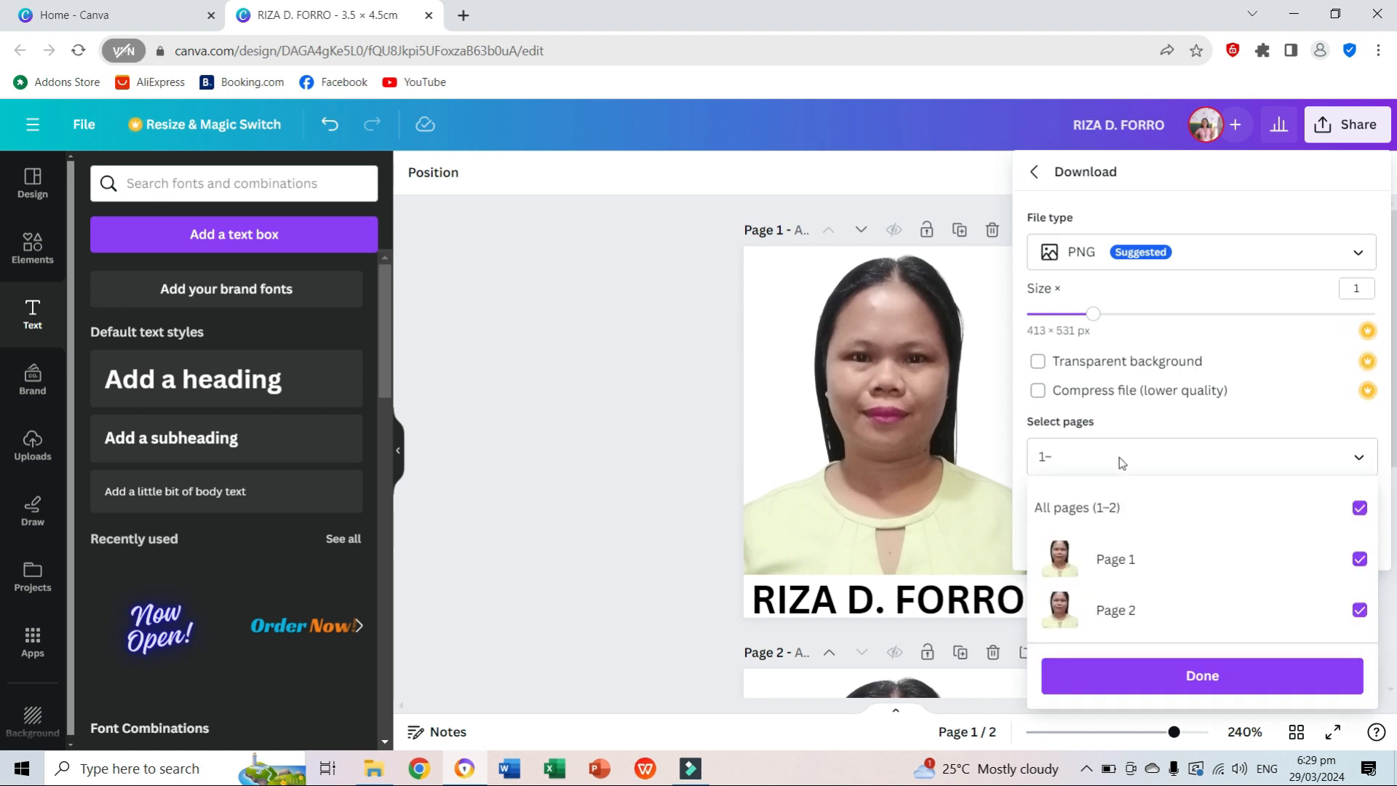
click(1178, 677)
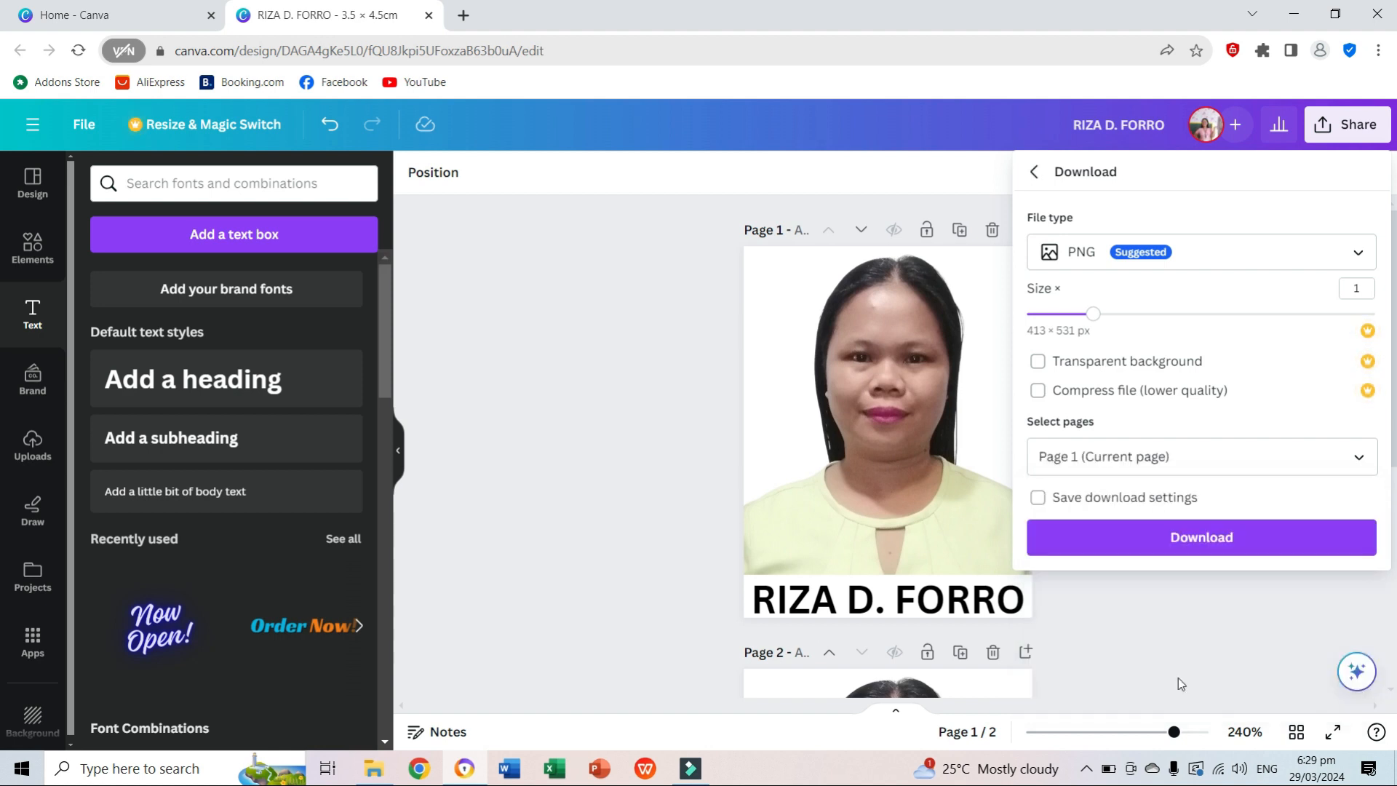
click(1194, 542)
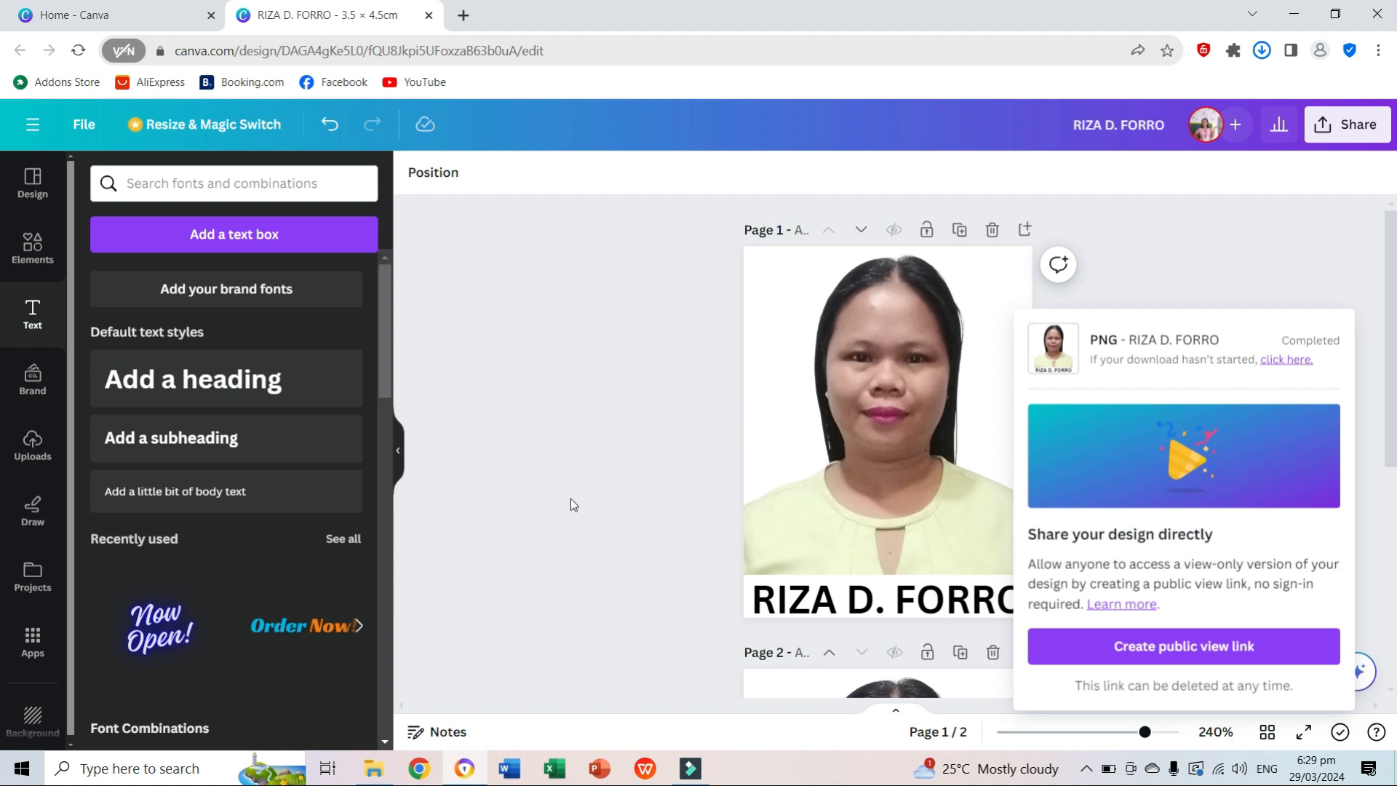
Switch to File Explorer, open the newly downloaded ID photo from Downloads, copy the image, and close the viewer.
click(372, 770)
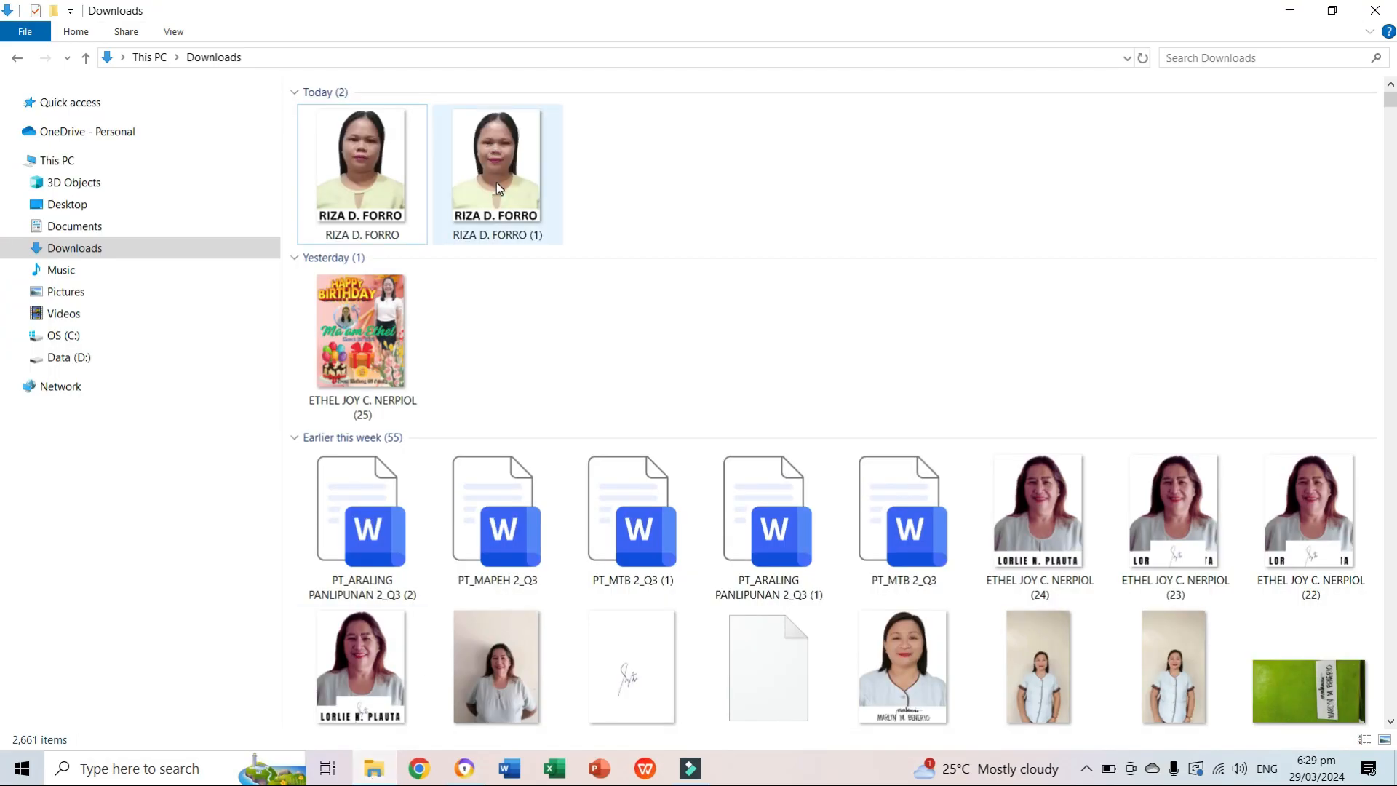
click(497, 182)
right_click(497, 182)
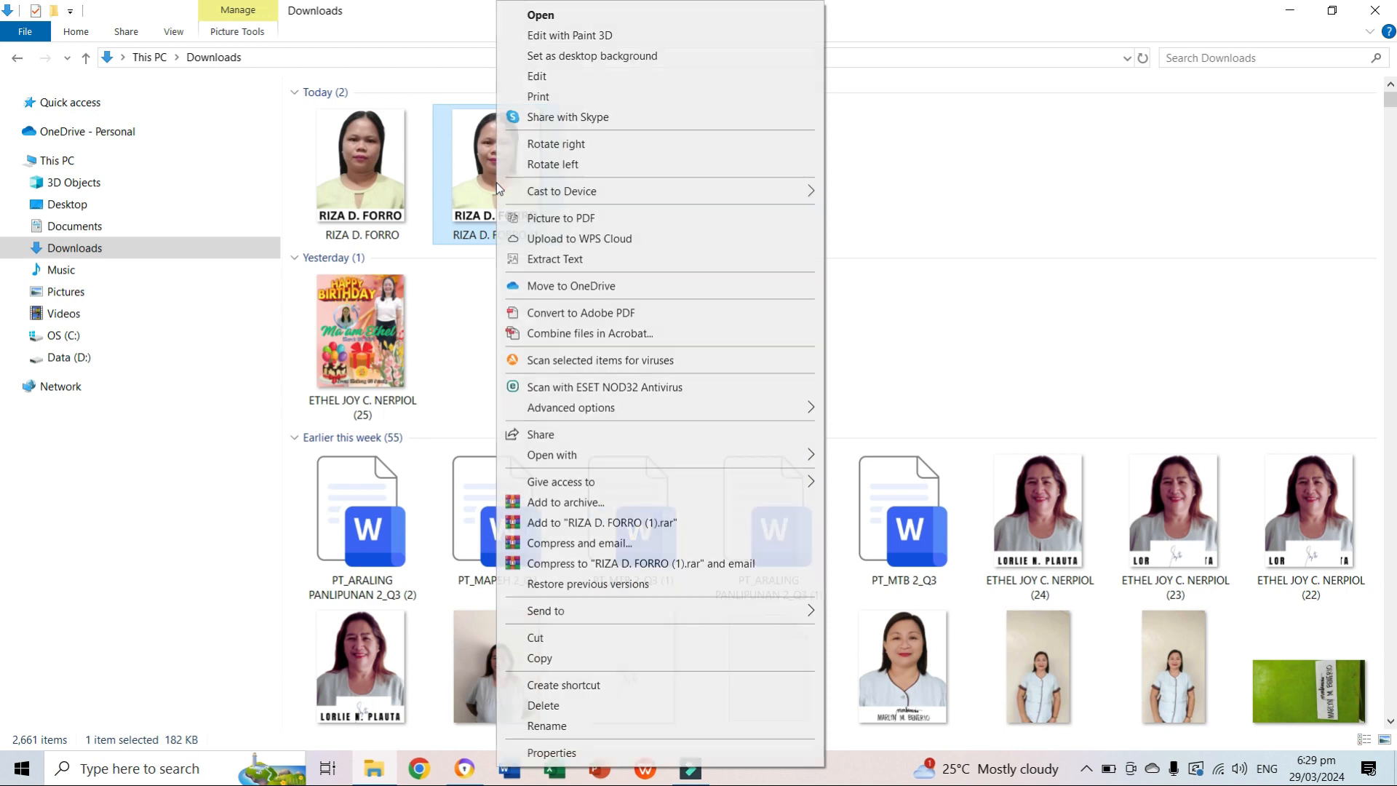
click(553, 13)
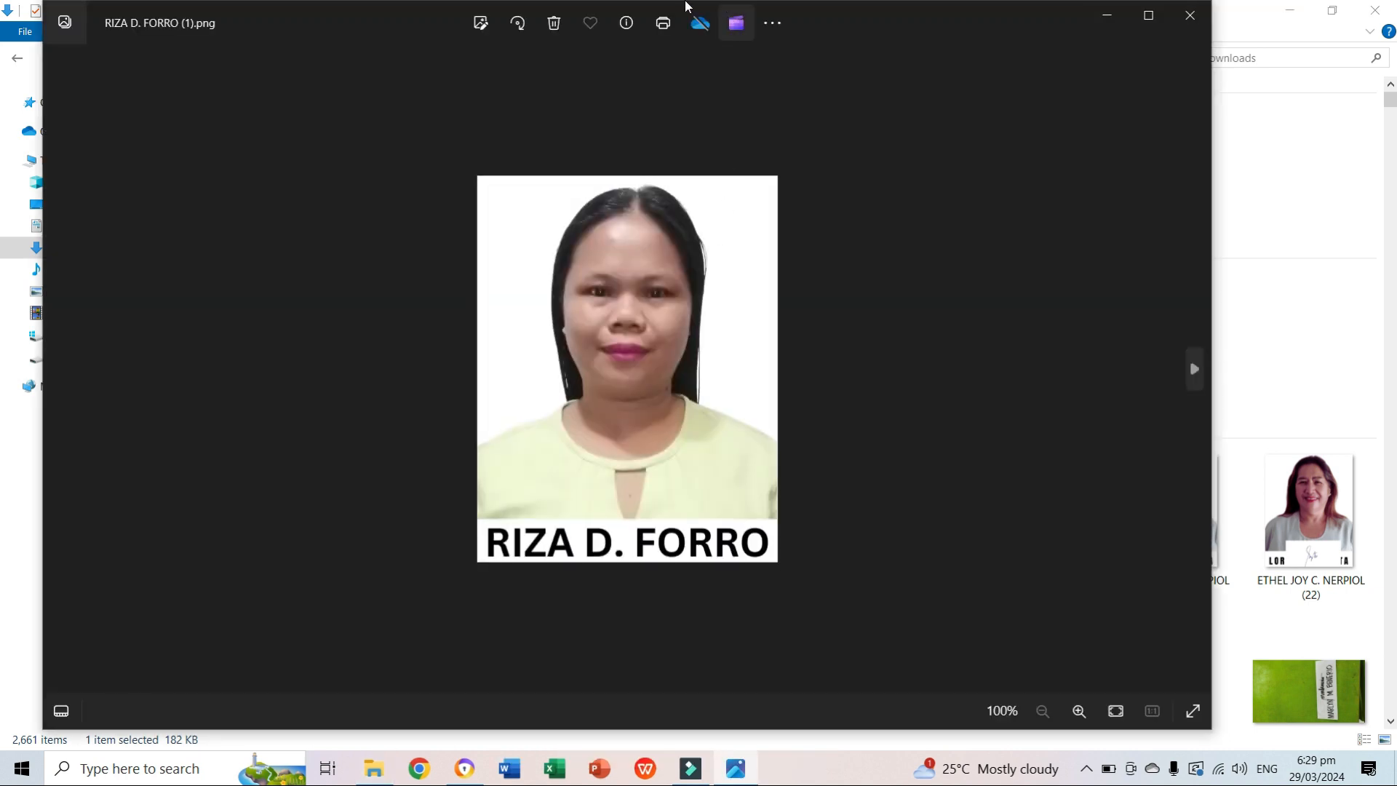
right_click(664, 351)
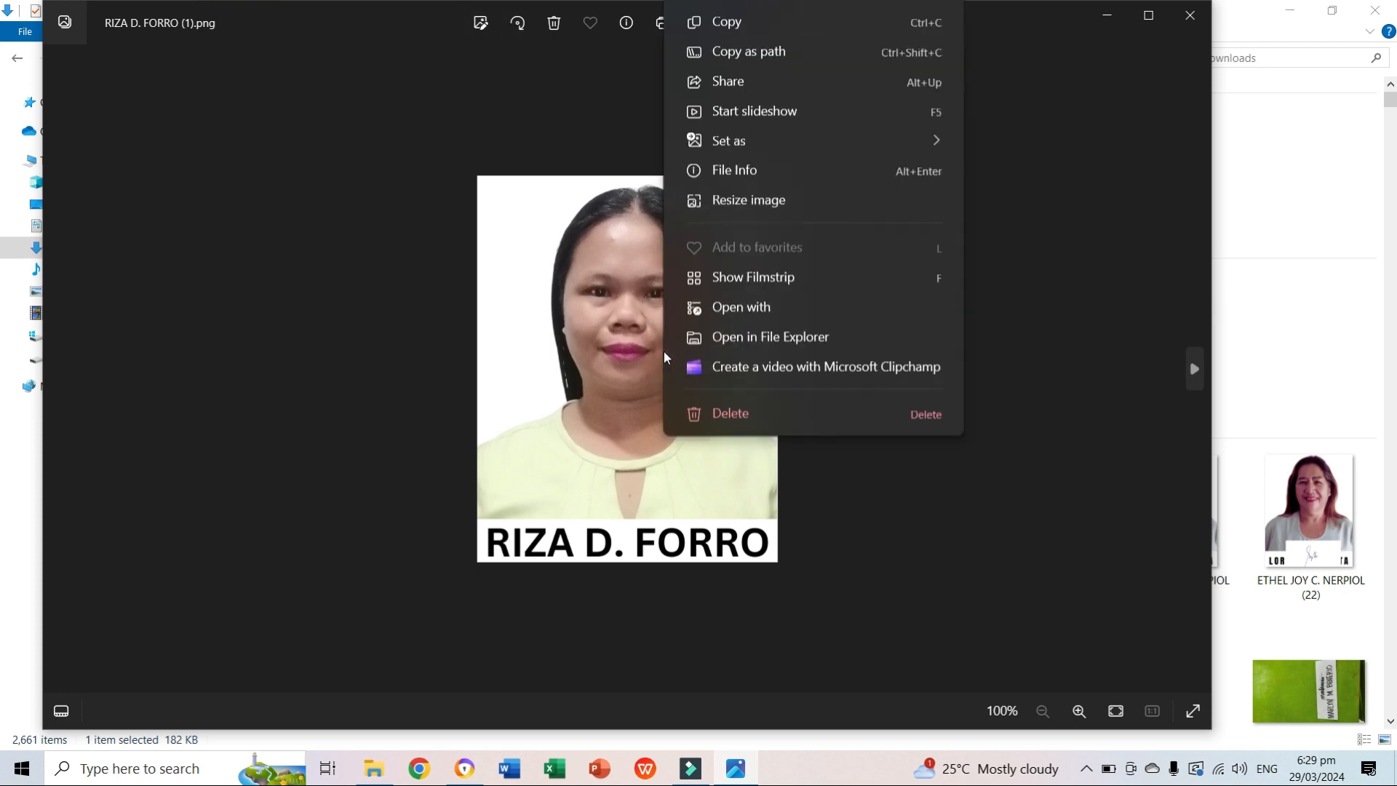
click(728, 88)
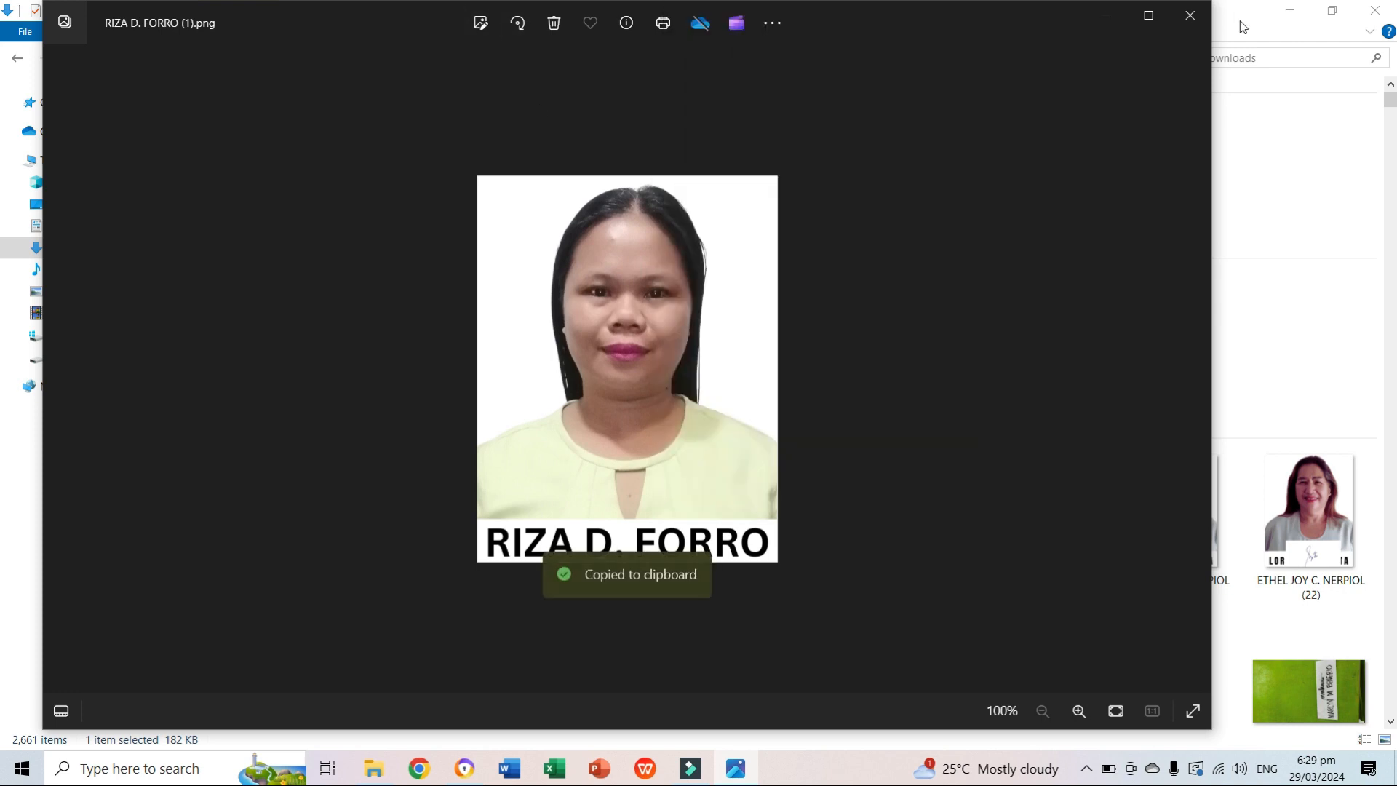
click(1190, 16)
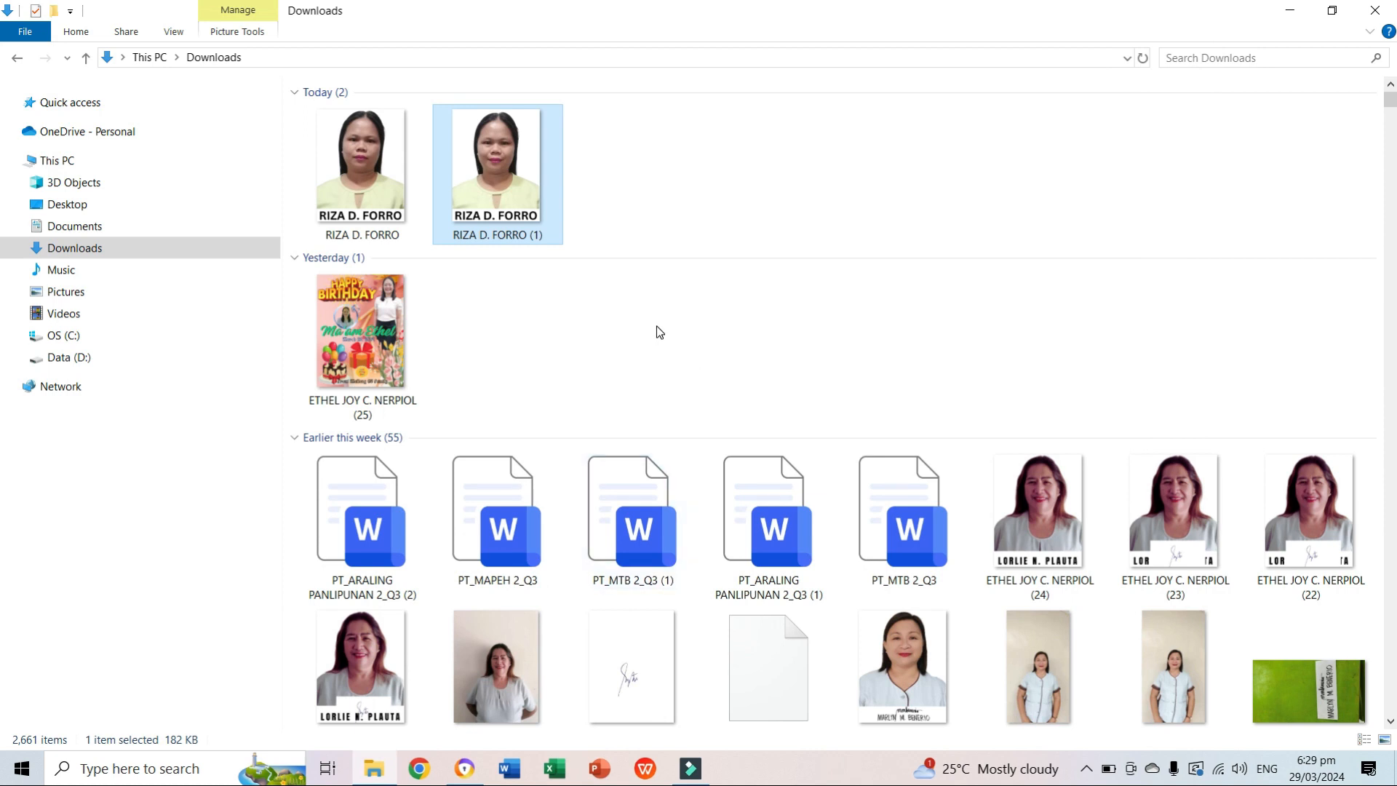
Start Word, create a blank document, and paste the copied ID photo into it.
click(509, 775)
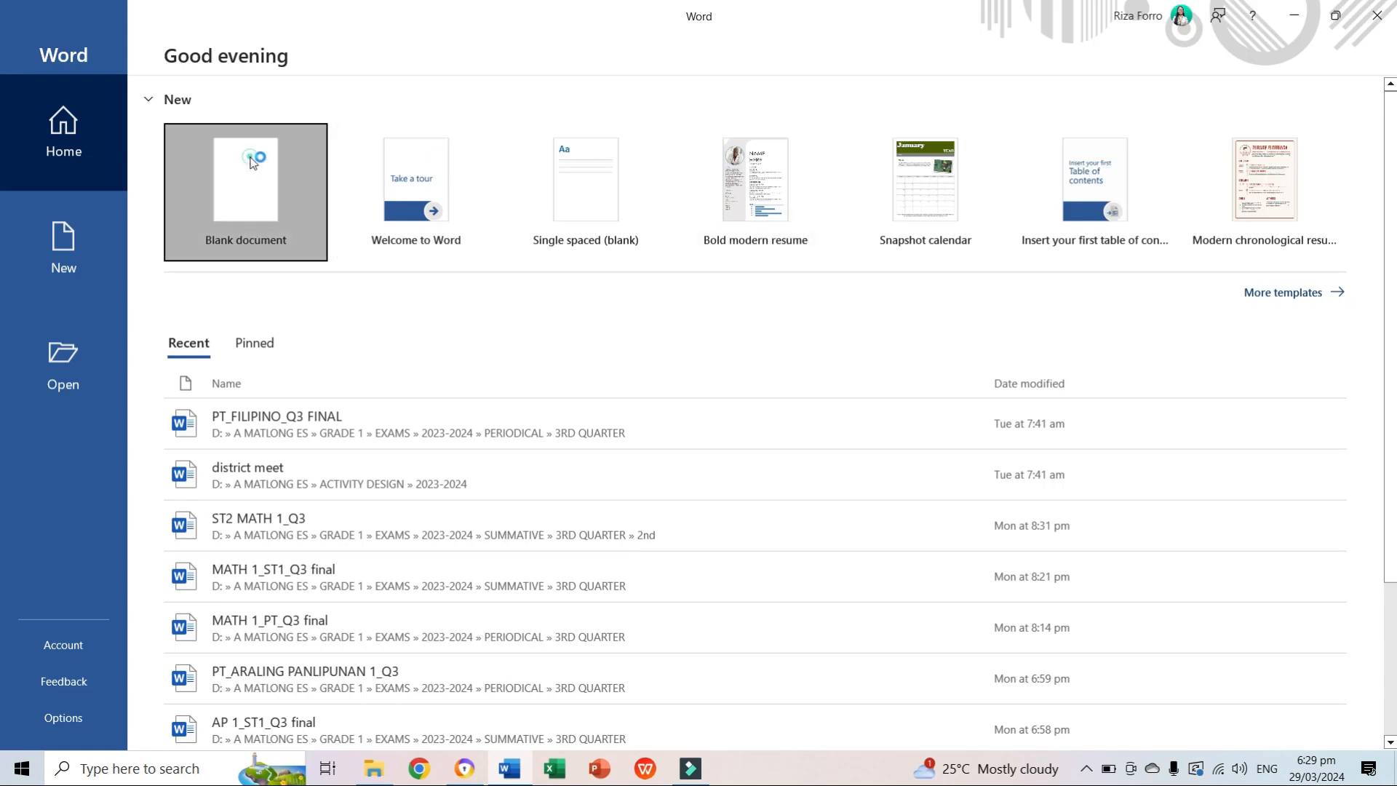
click(251, 159)
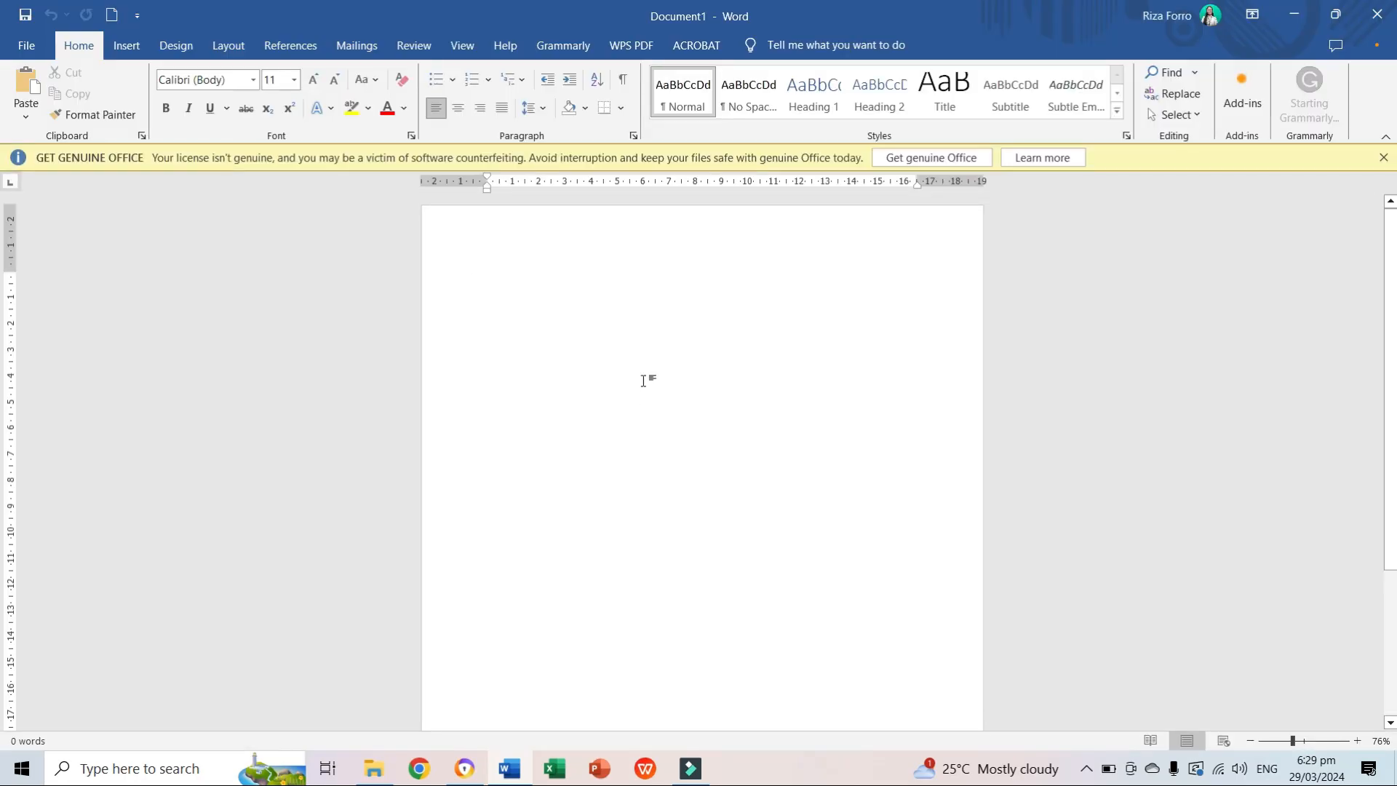
drag(643, 380, 643, 380)
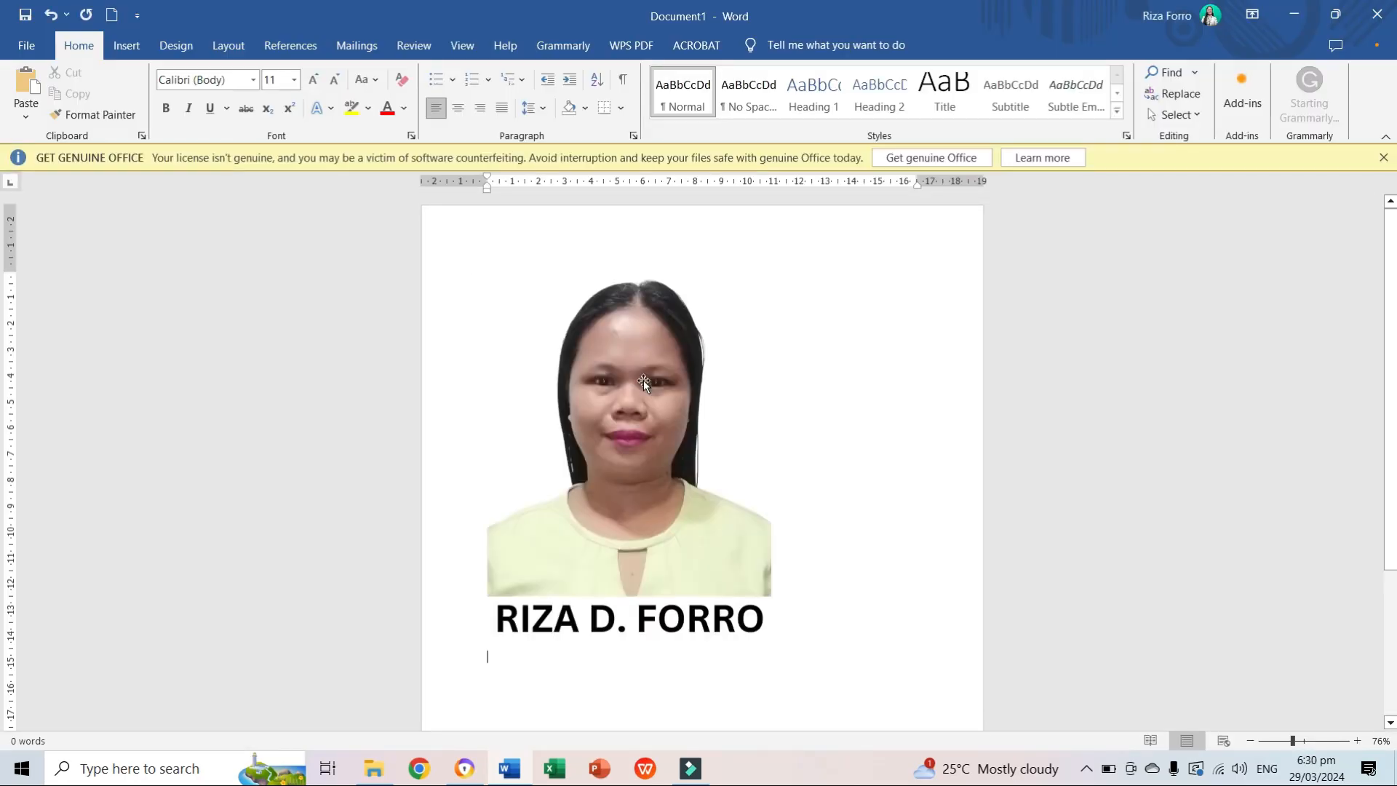
Set the pasted photo's height to 4.5 cm and width to 3.5 cm.
click(652, 456)
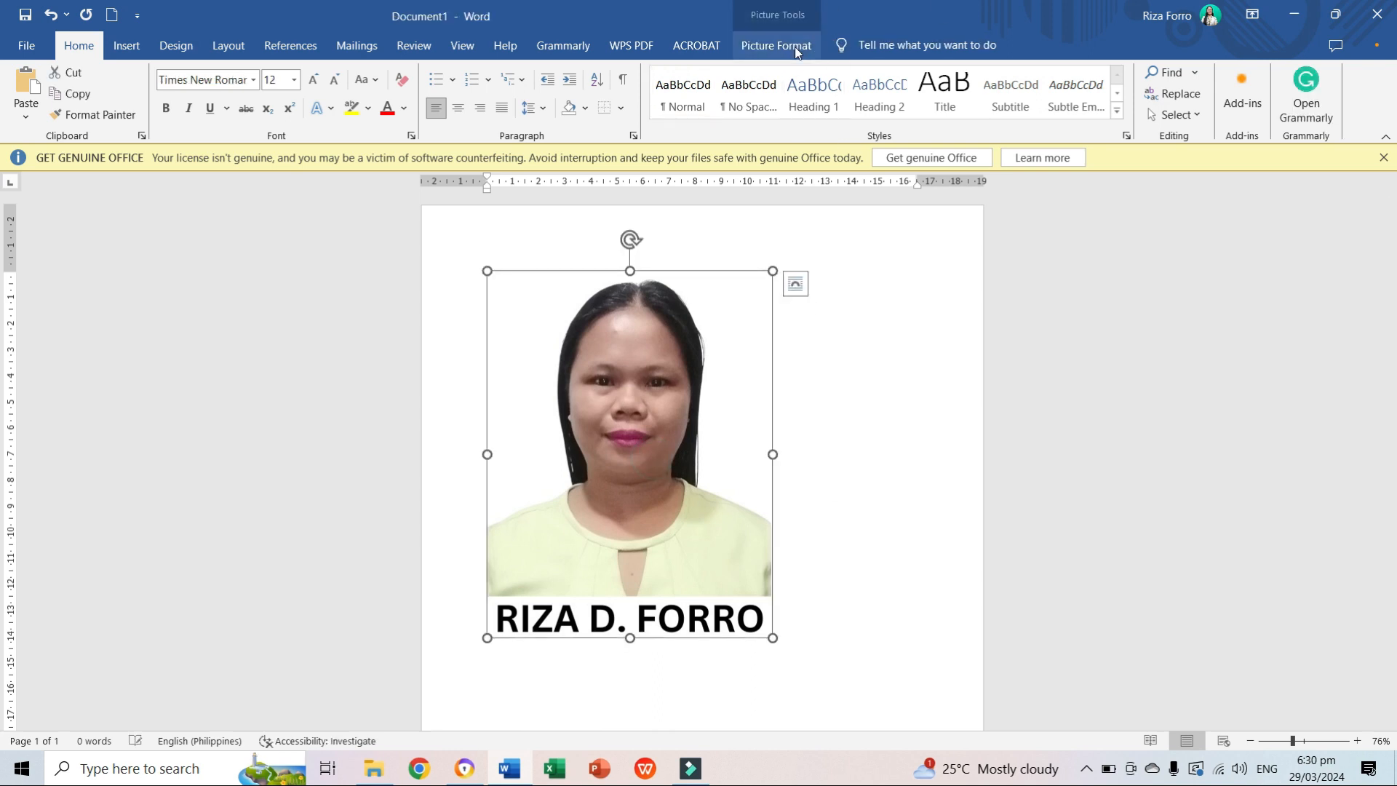
click(783, 51)
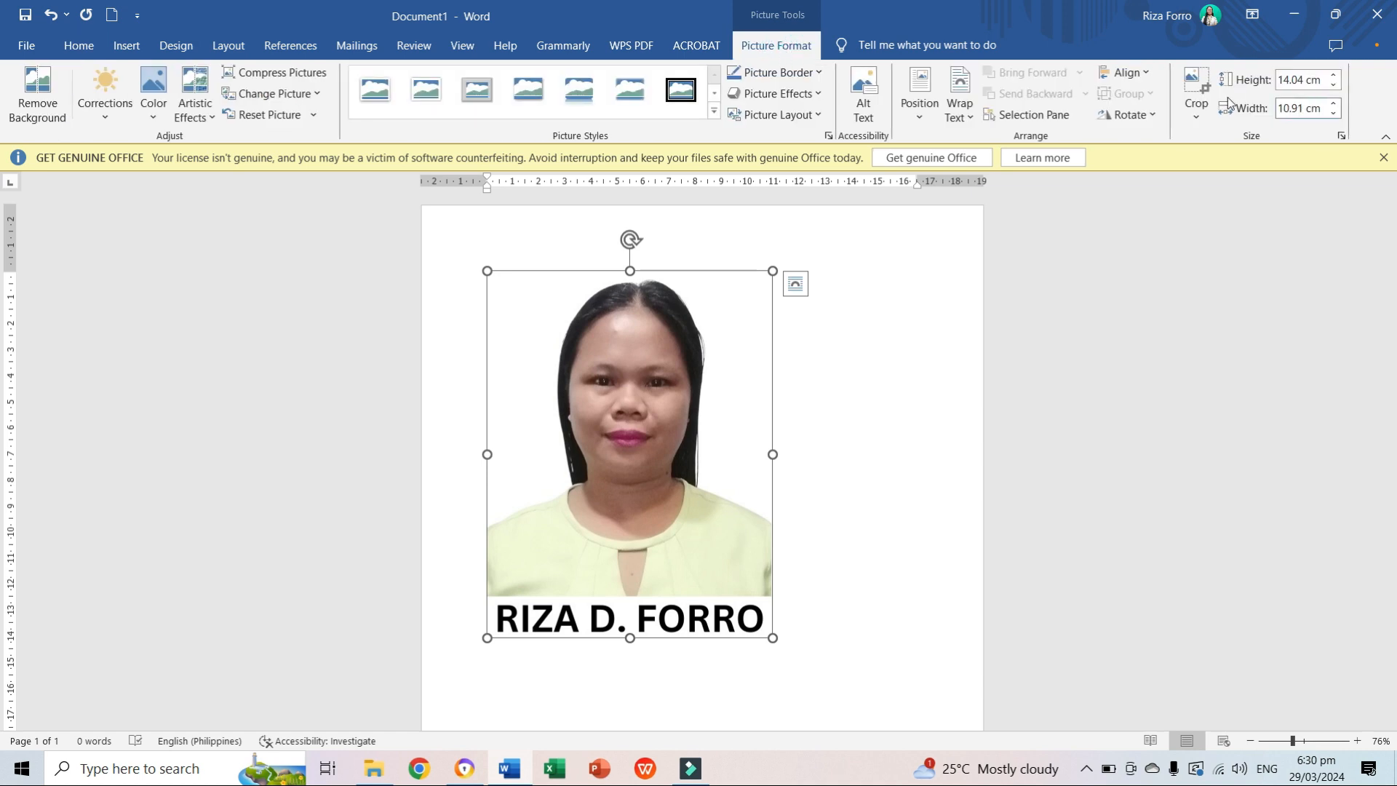
click(1309, 83)
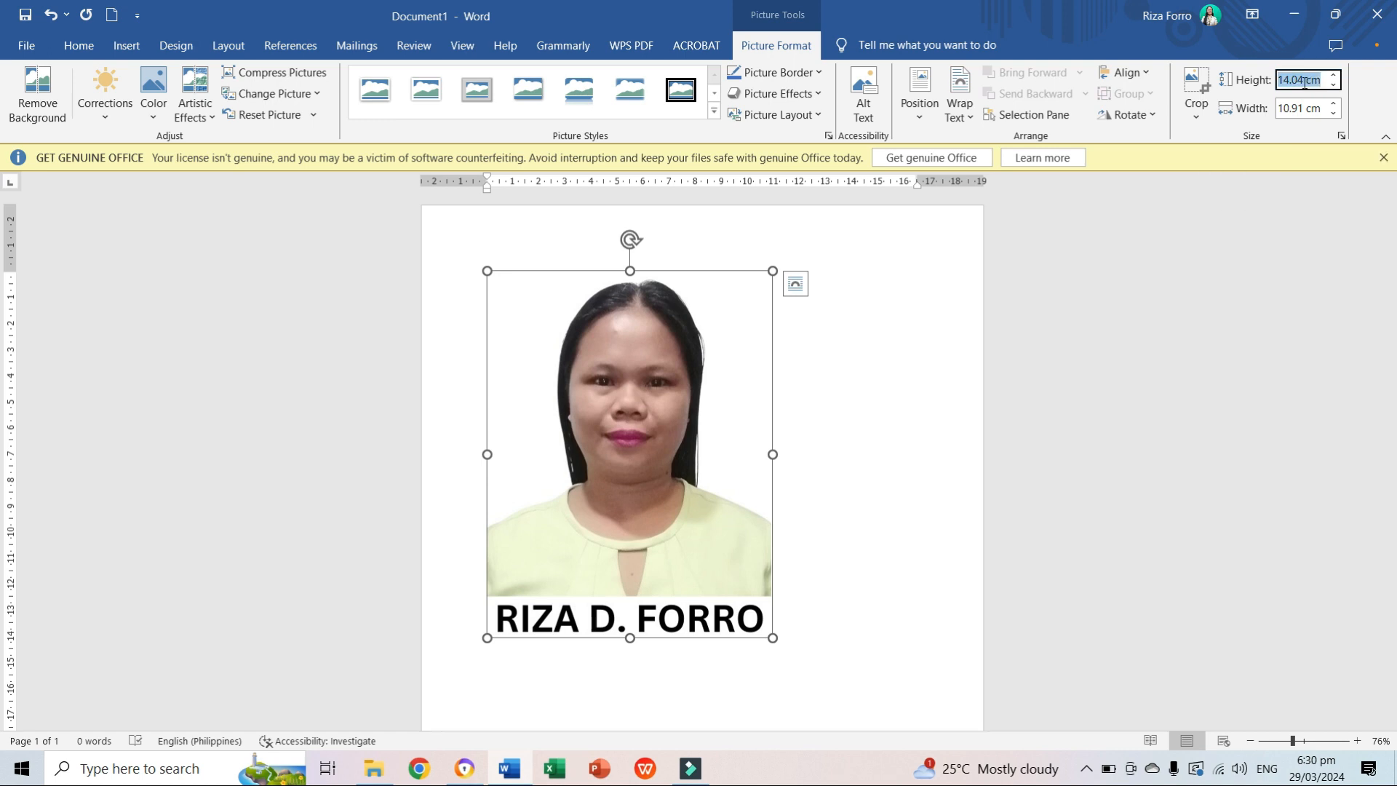
text(4.5CM)
click(1303, 109)
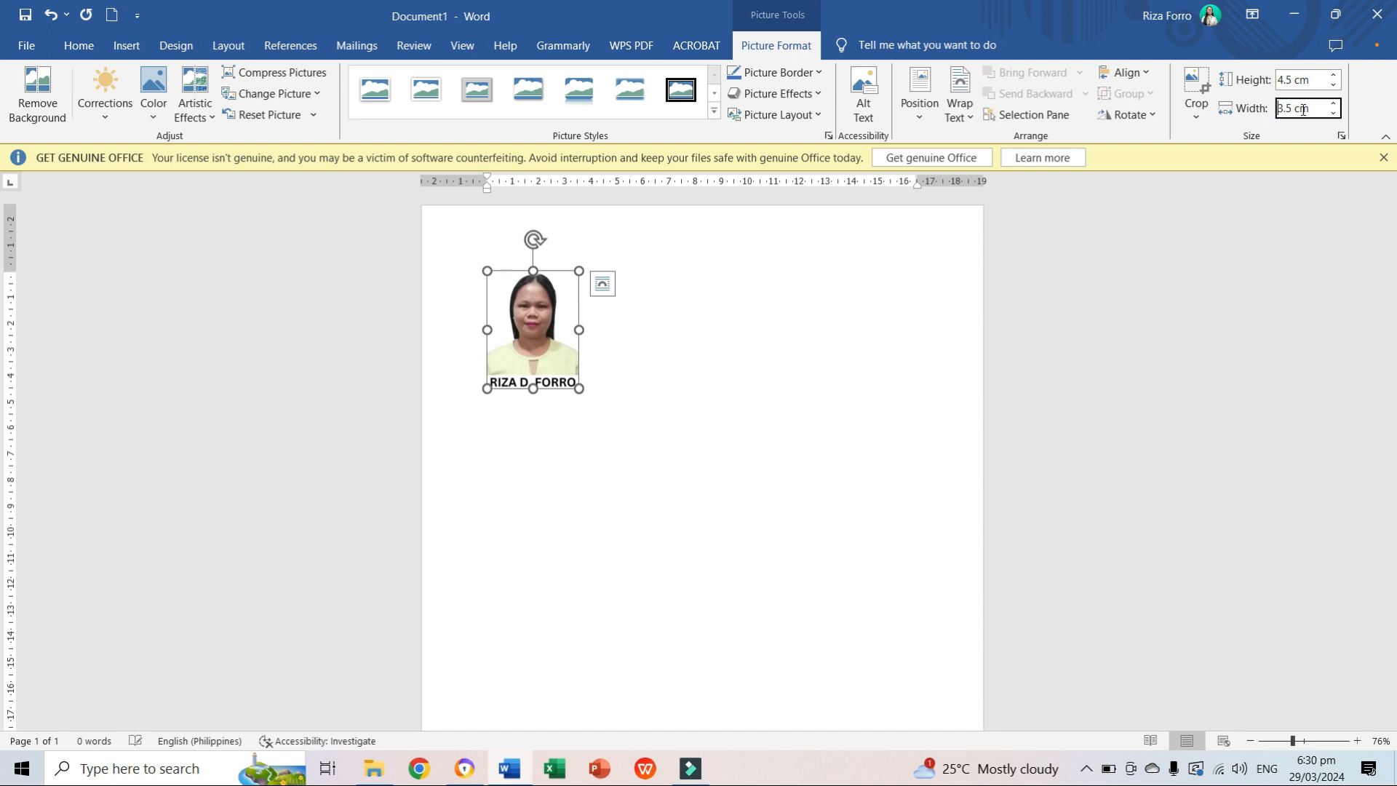
click(580, 401)
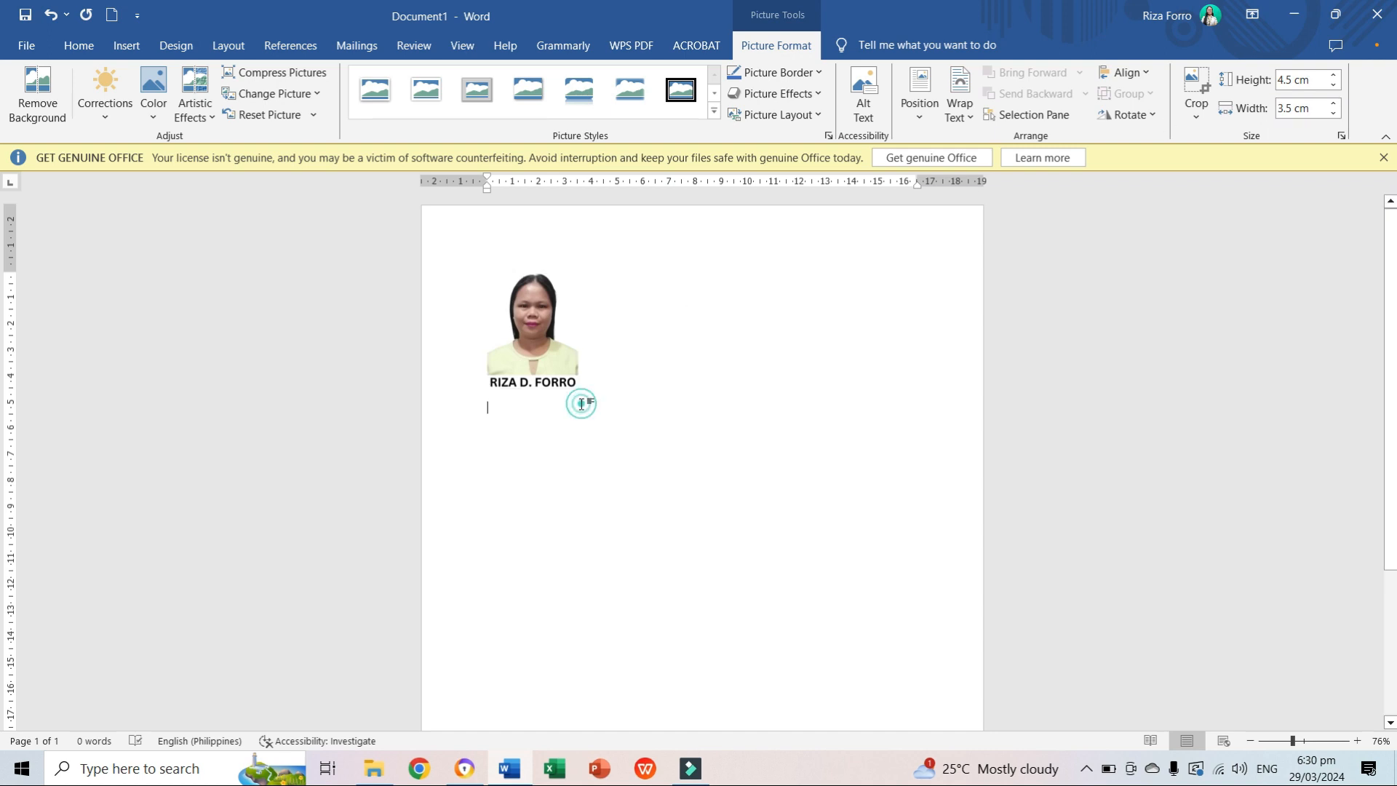
Copy the resized photo and paste it repeatedly after the original to make four rows of four photos.
click(595, 383)
click(513, 318)
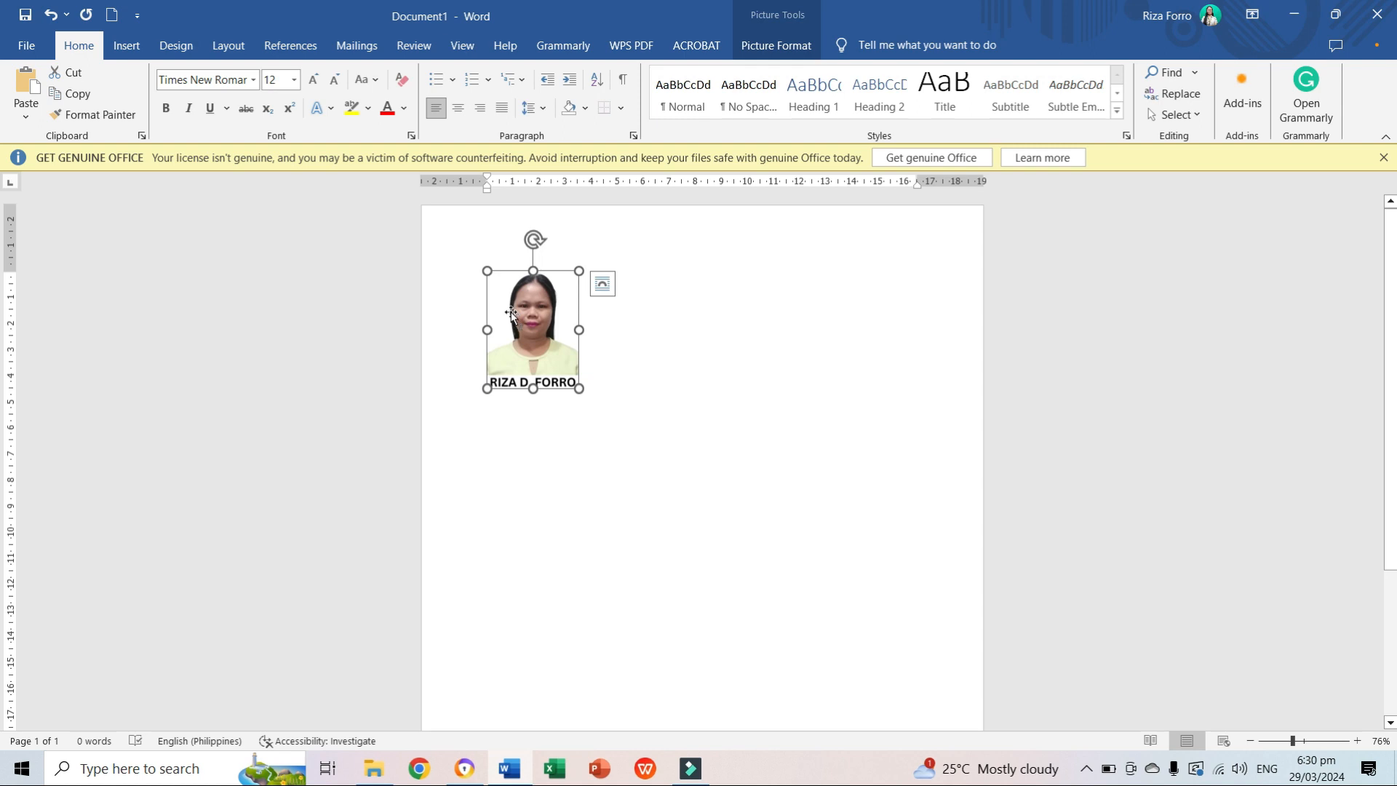
click(590, 381)
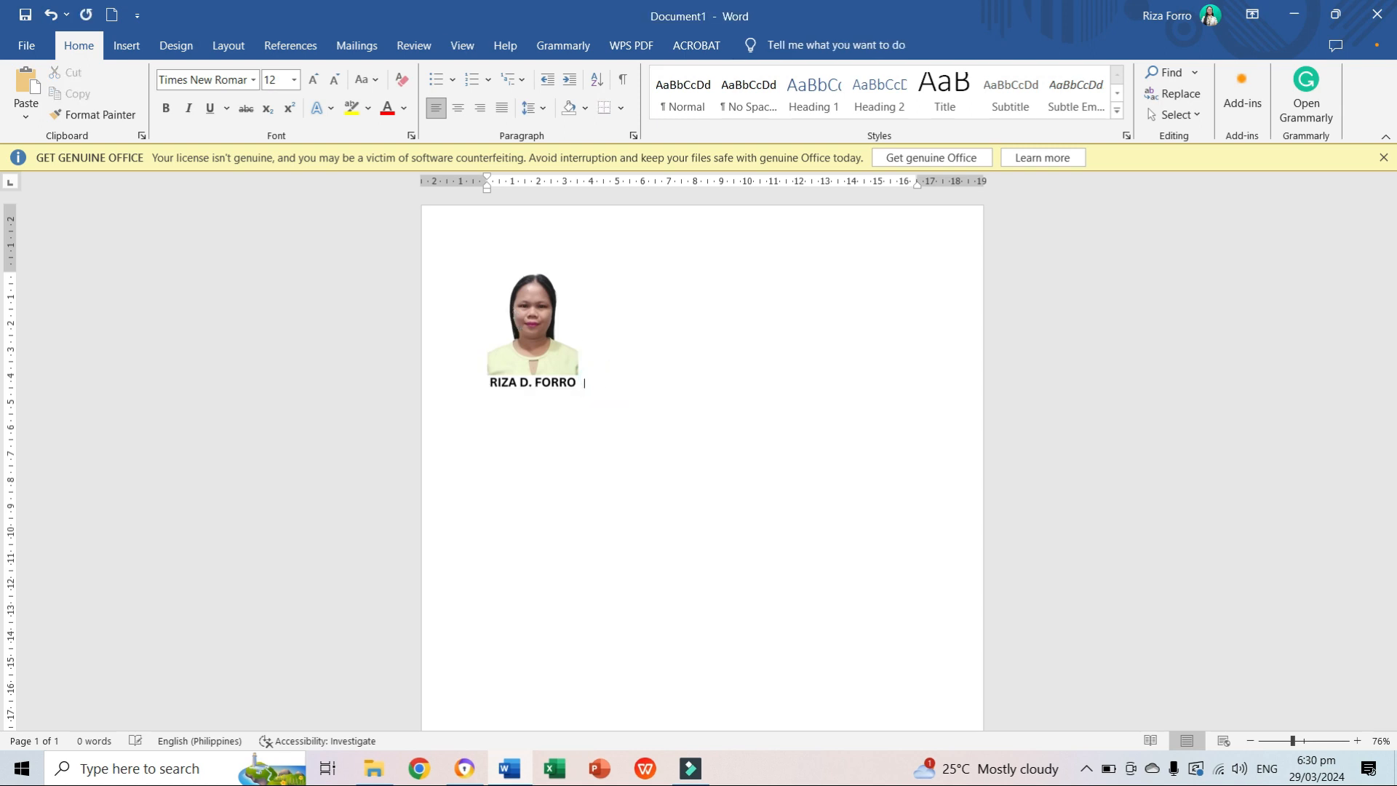
key(ctrl+v)
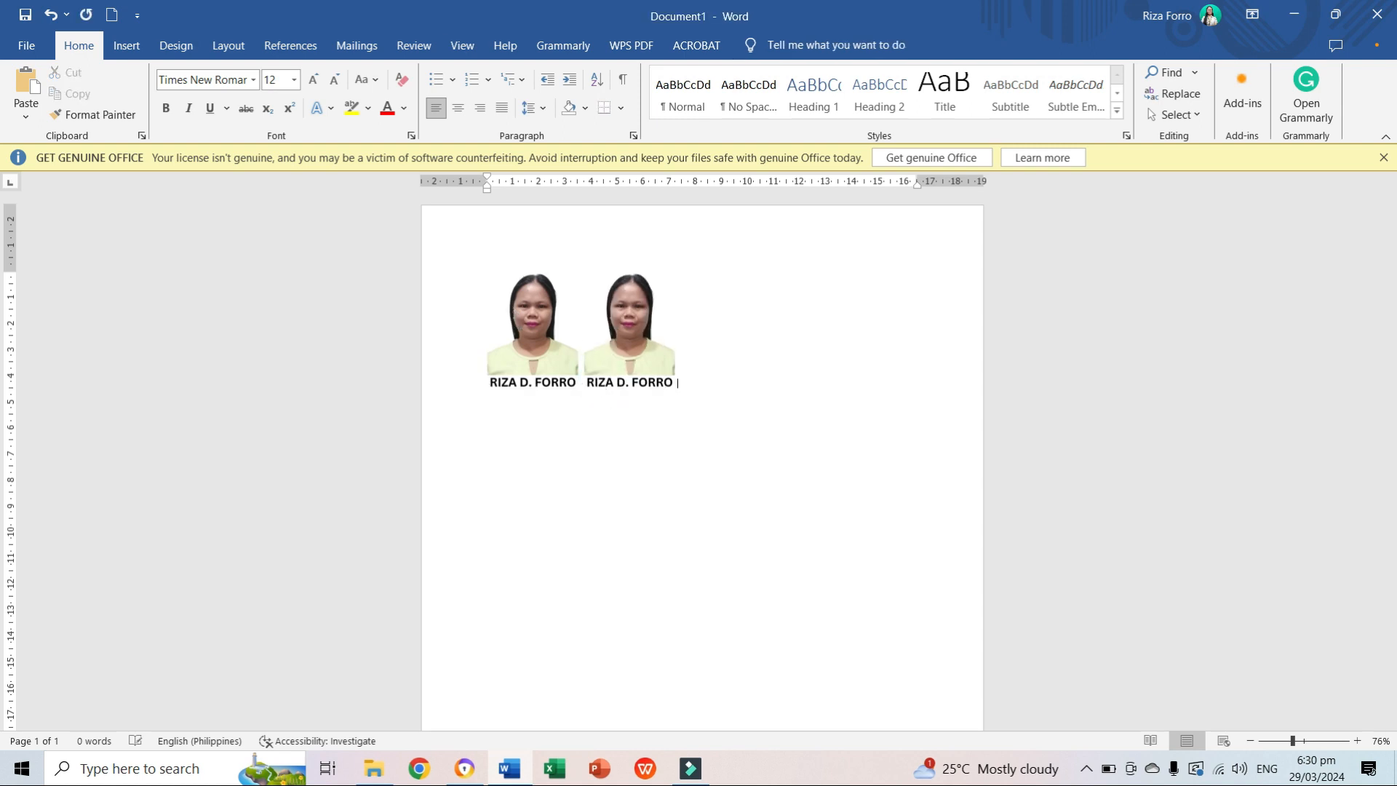
key(ctrl+v)
key(ctrl+v)
key(ctrl+v)
key(ctrl+v)
key(ctrl+v)
key(ctrl+v)
key(ctrl+v)
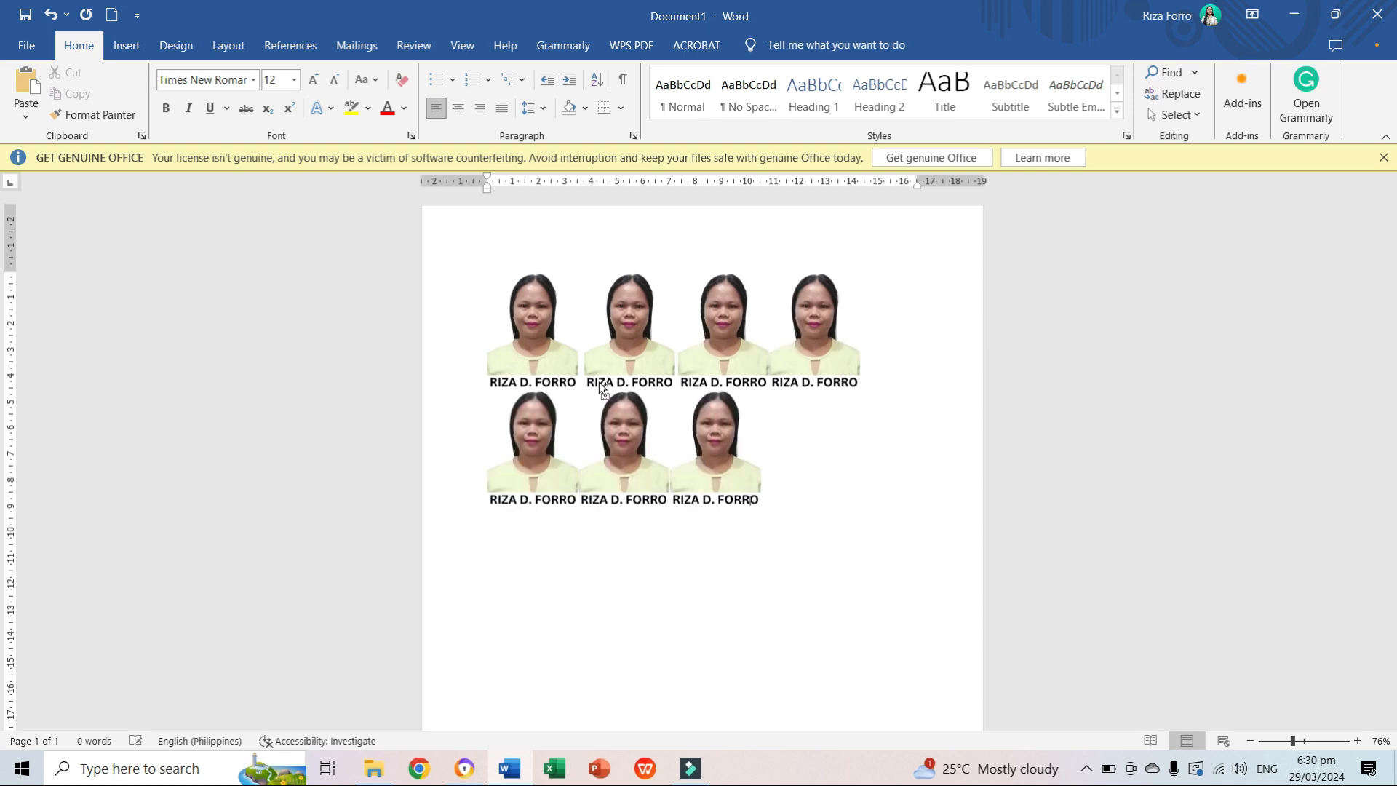
key(ctrl+v)
key(ctrl+v)
key(ctrl+v)
key(ctrl+v)
key(ctrl+v)
key(ctrl+v)
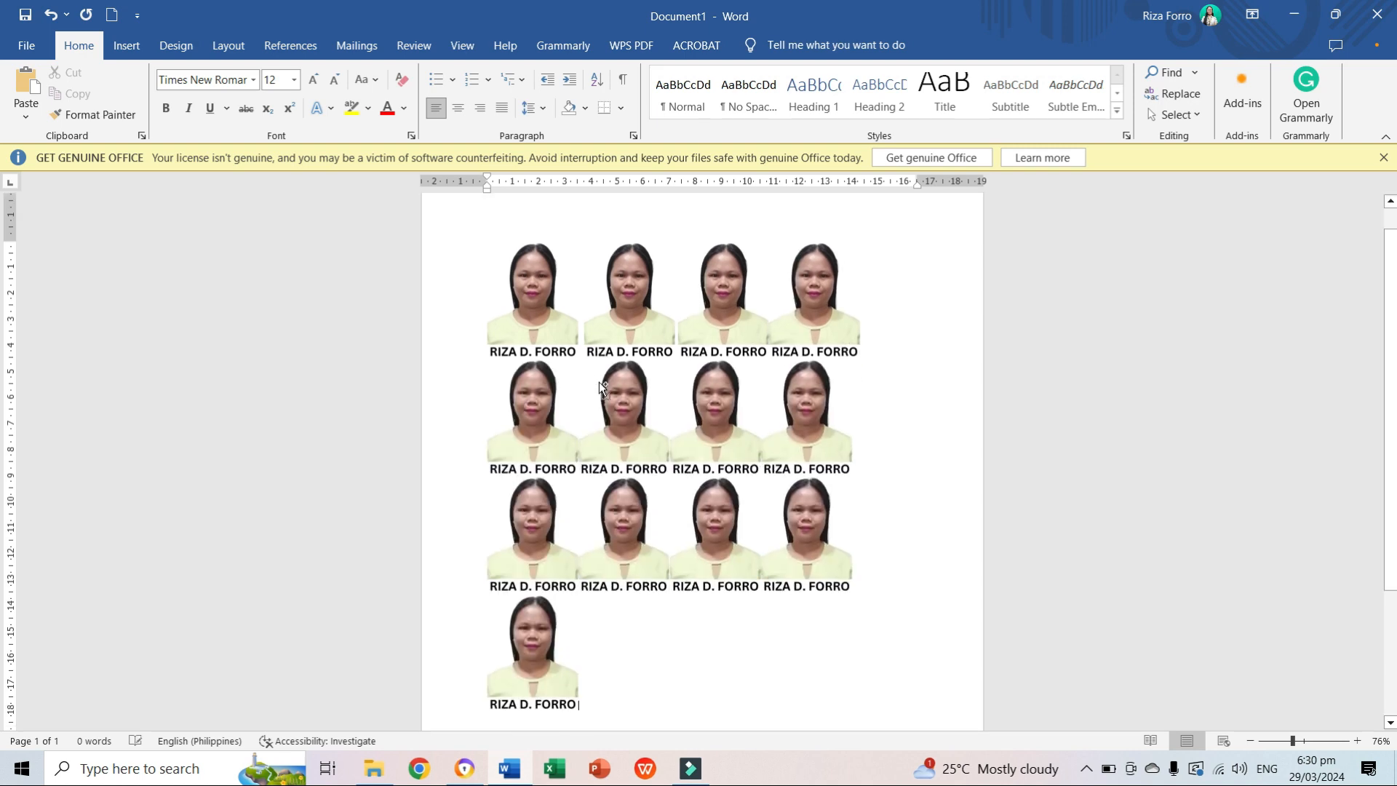
key(ctrl+v)
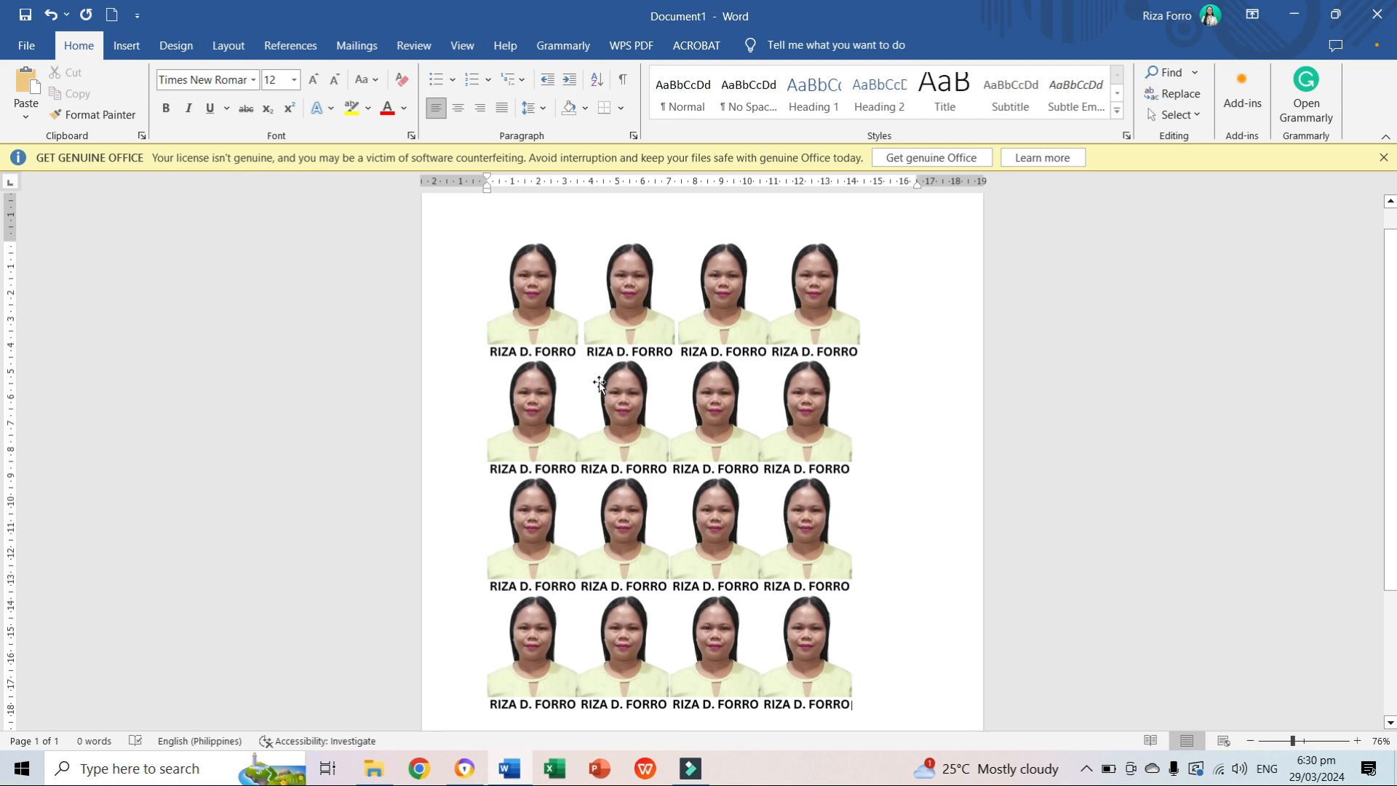